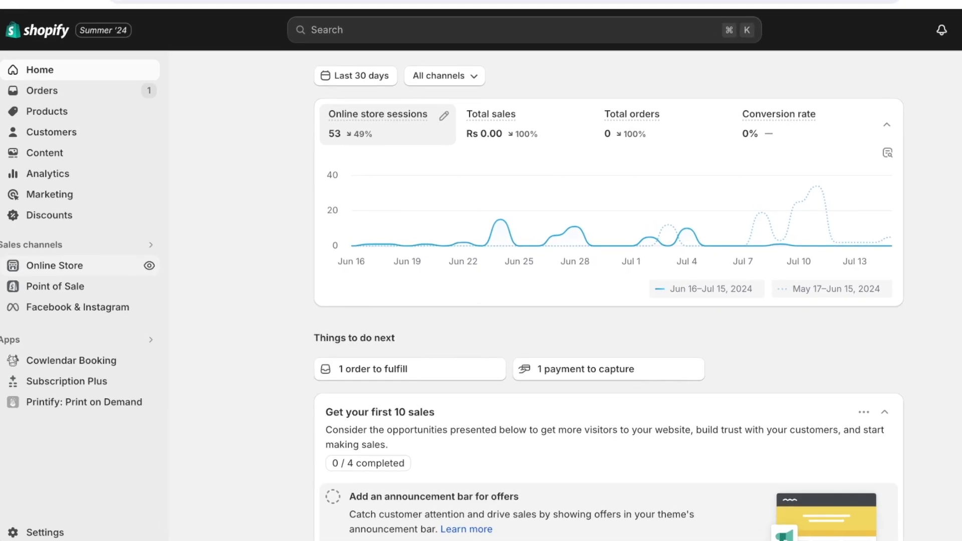
Open the current Dawn theme for customization and look over the home page preview.
left_click(55, 265)
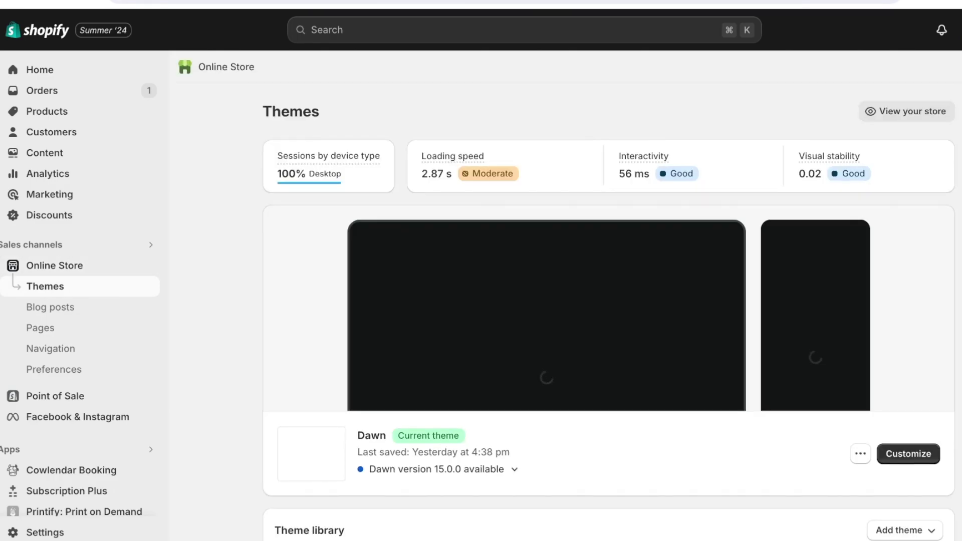
left_click(909, 454)
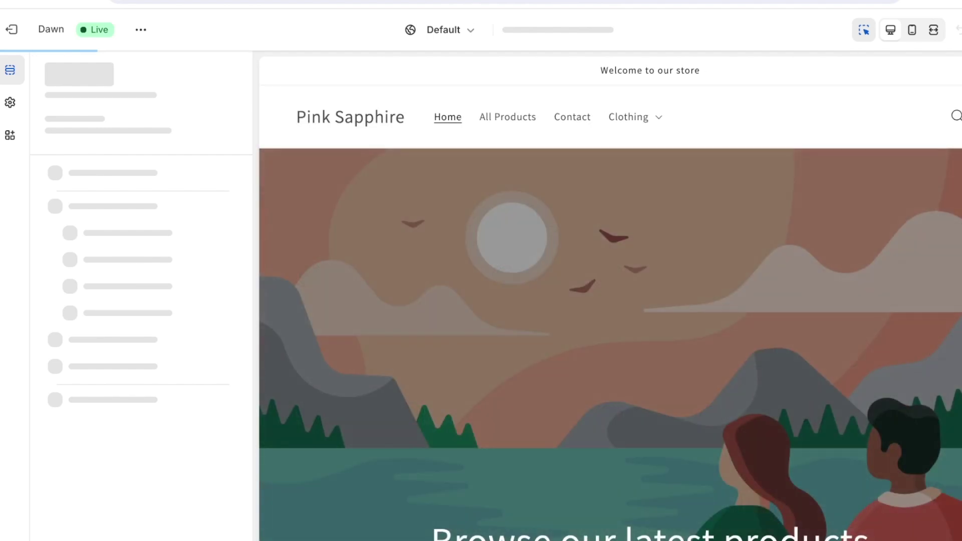
scroll(610, 299, "down", 5)
scroll(610, 299, "down", 10)
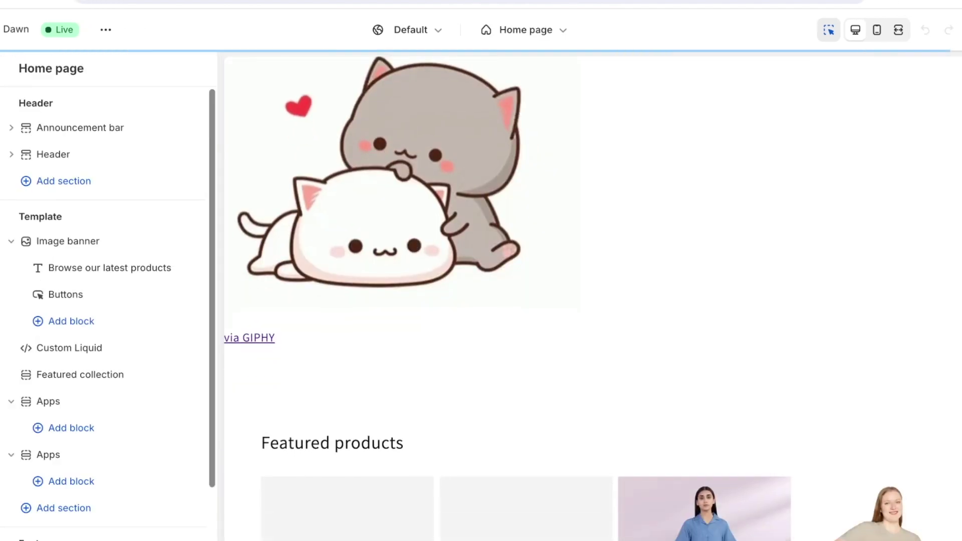
scroll(610, 299, "up", 15)
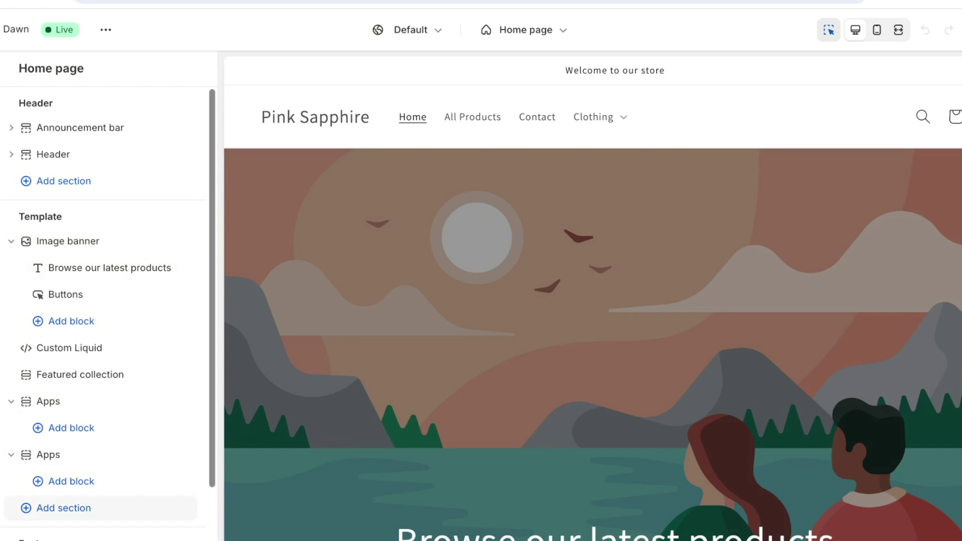
Add a Slideshow section to the home page template with a Small slide height and the Full width layout.
left_click(64, 508)
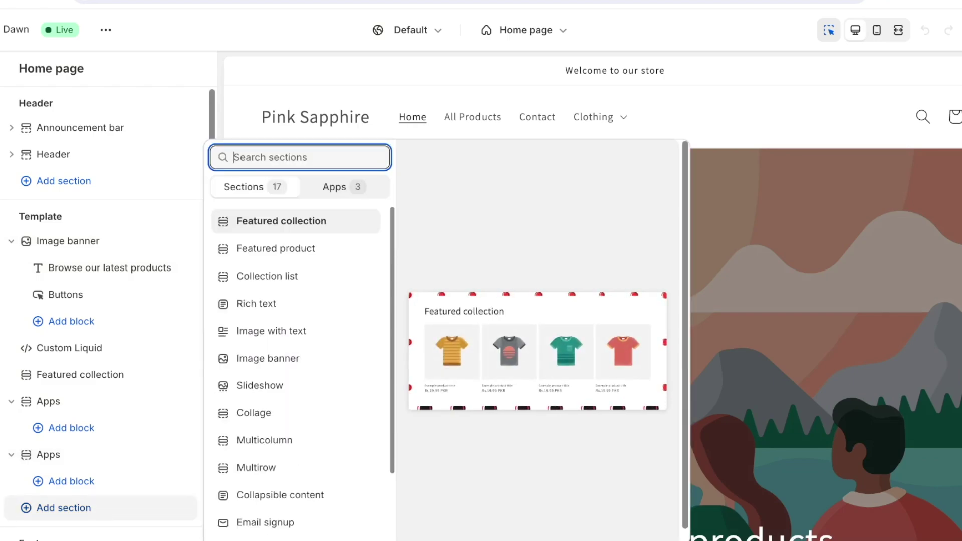
left_click(295, 386)
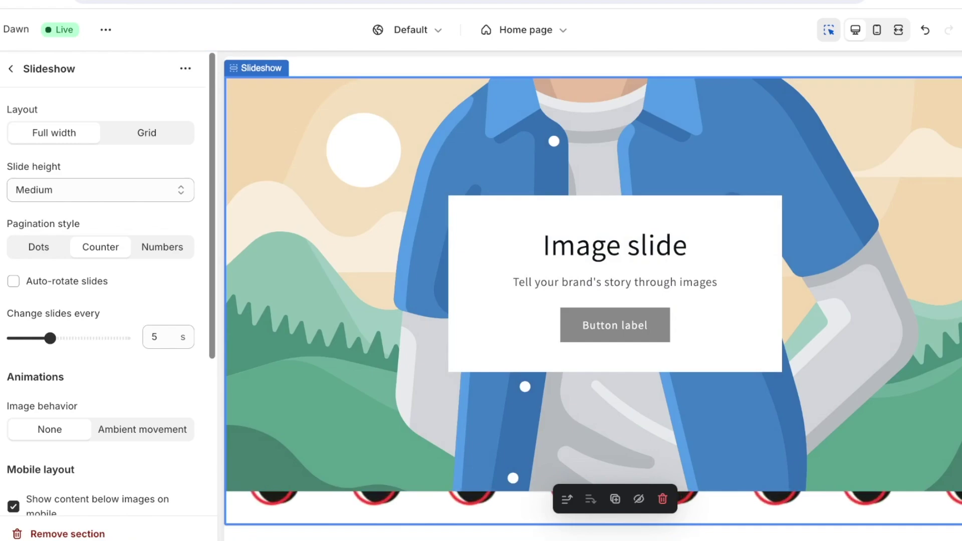
left_click(101, 190)
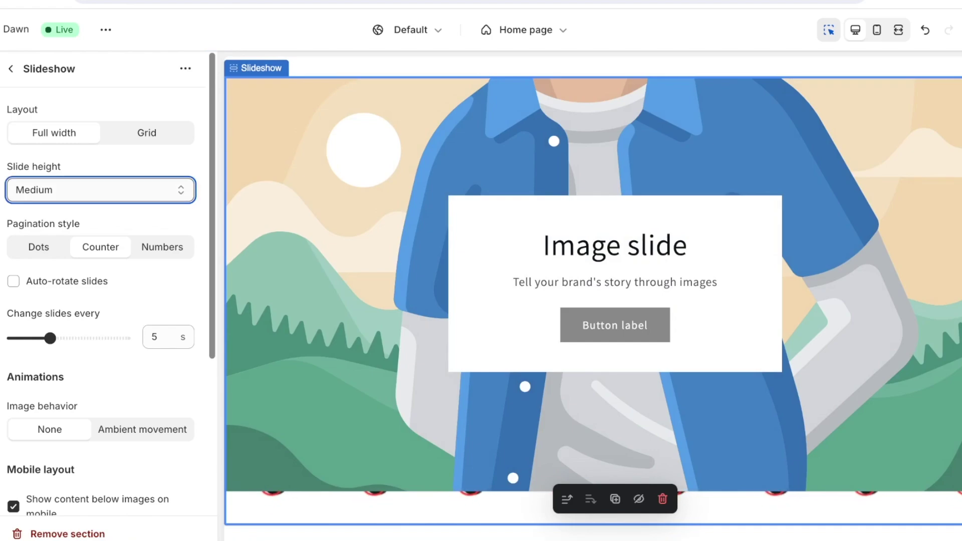
left_click(75, 173)
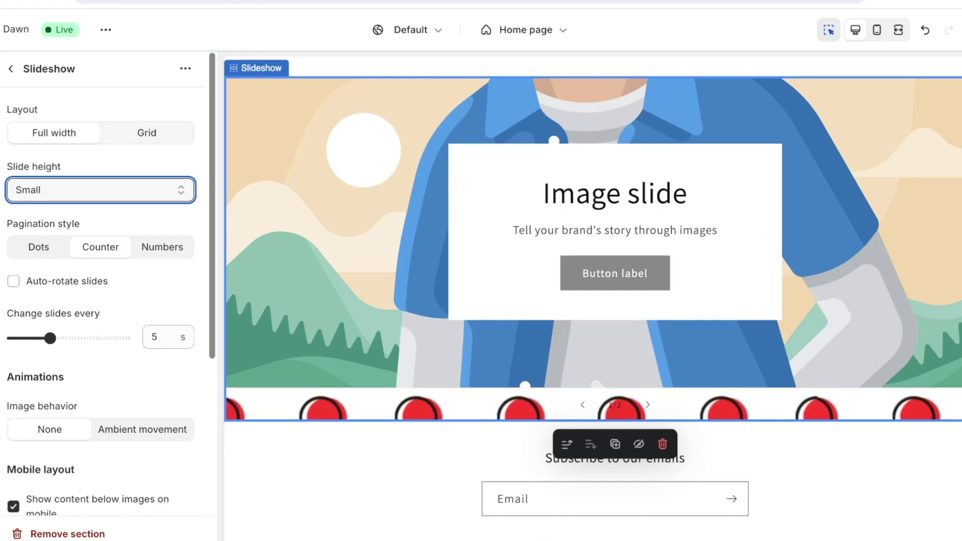
left_click(147, 133)
left_click(54, 133)
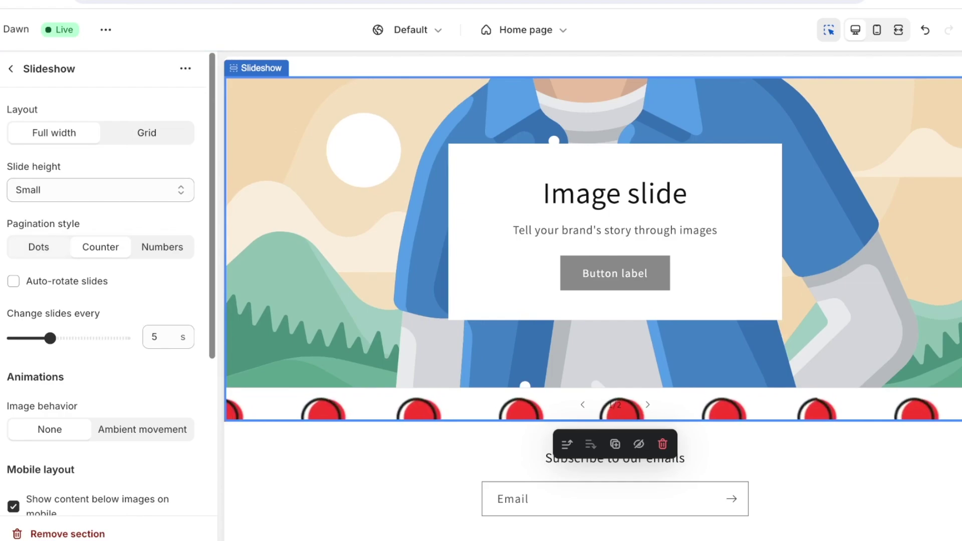
Set the slideshow's pagination style to Dots and enable auto-rotating slides.
left_click(38, 247)
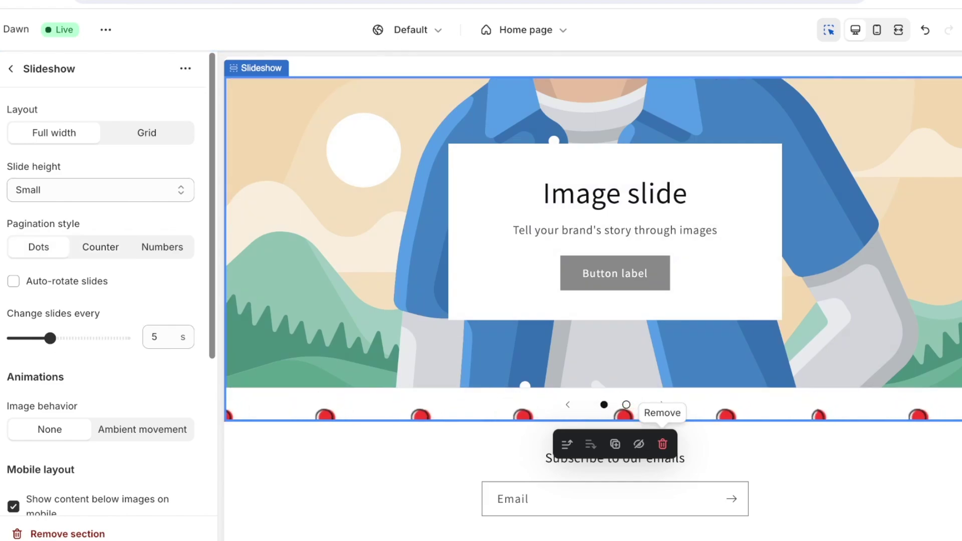
left_click(100, 247)
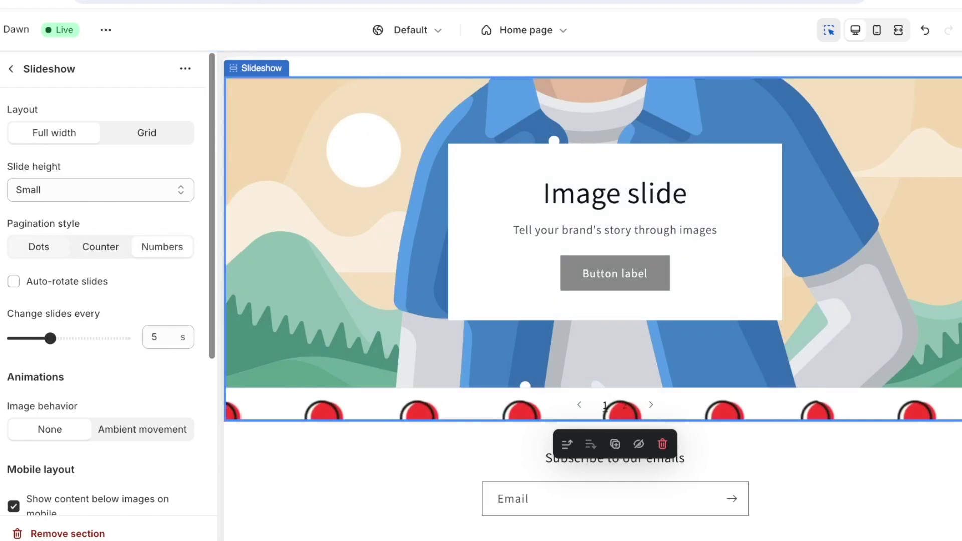
left_click(39, 247)
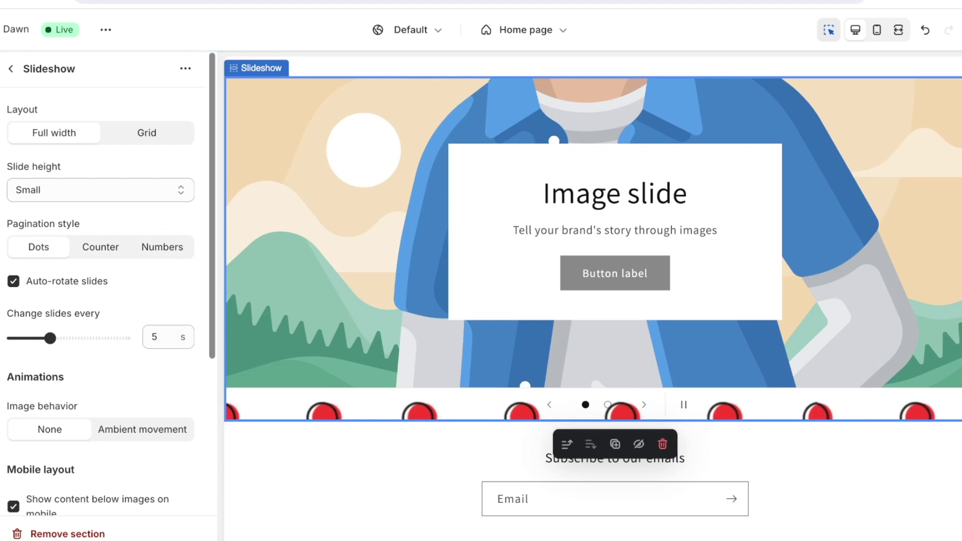
Try Ambient movement as the slideshow's image behavior and switch it back to None.
scroll(100, 301, "down", 4)
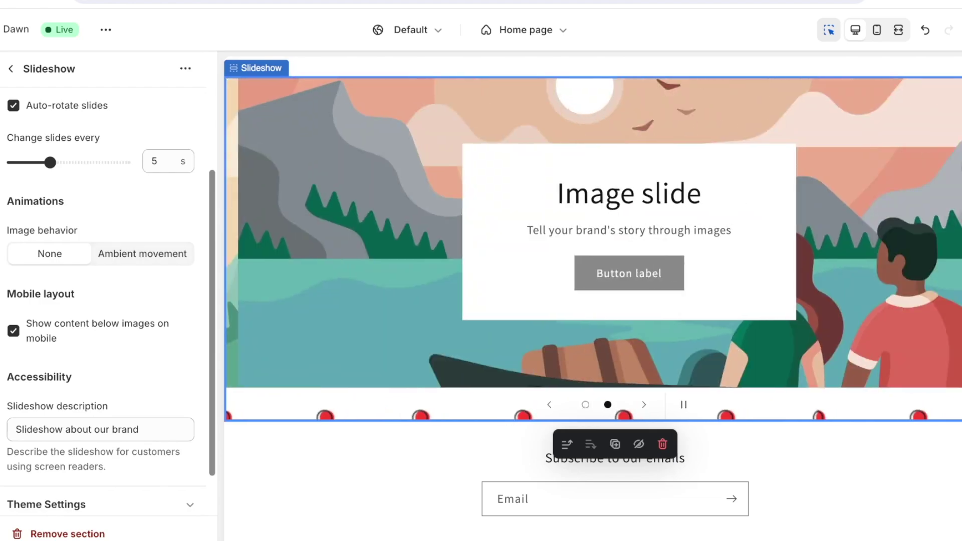
left_click(143, 254)
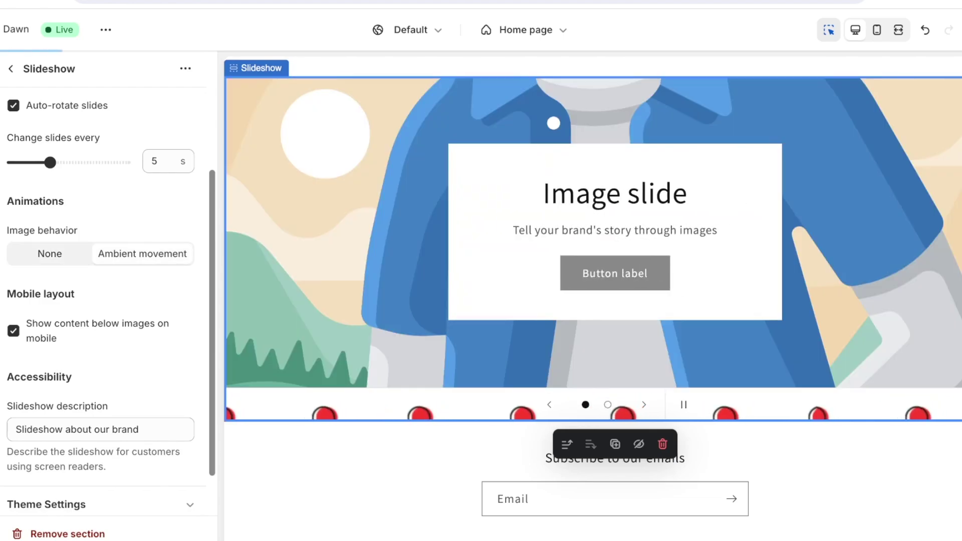
left_click(50, 254)
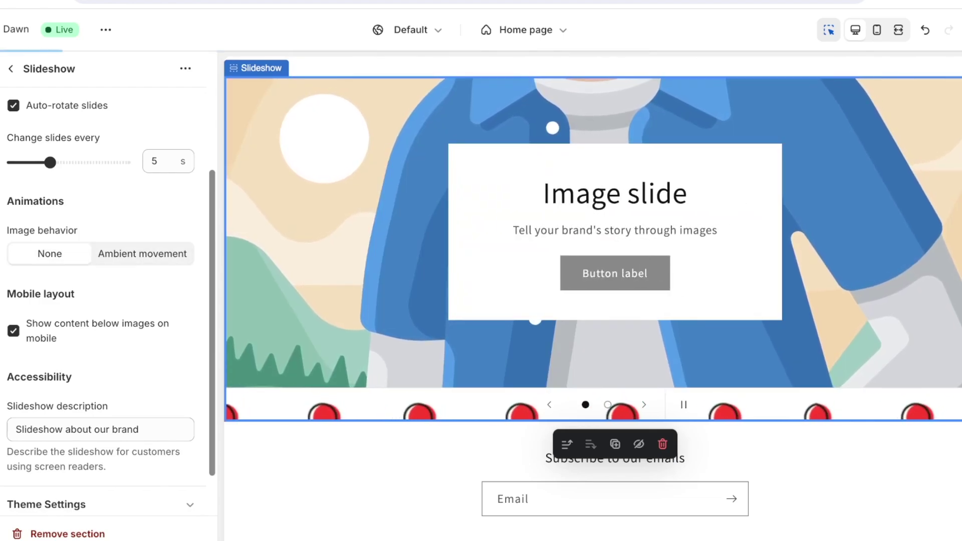
scroll(100, 301, "down", 1)
scroll(108, 300, "down", 1)
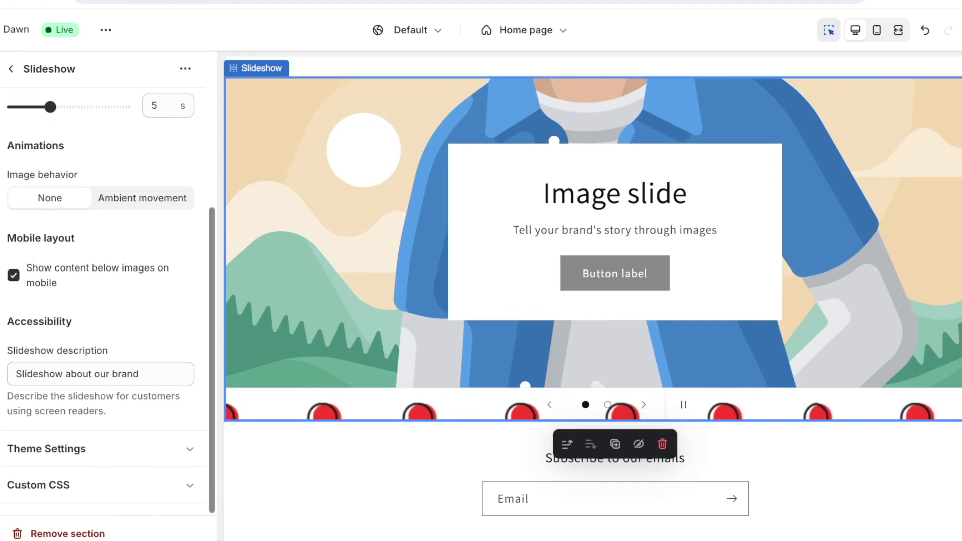
Assign the silver earrings image PLIadqJ3y0FsfHf to the slideshow's first image slide.
left_click(11, 68)
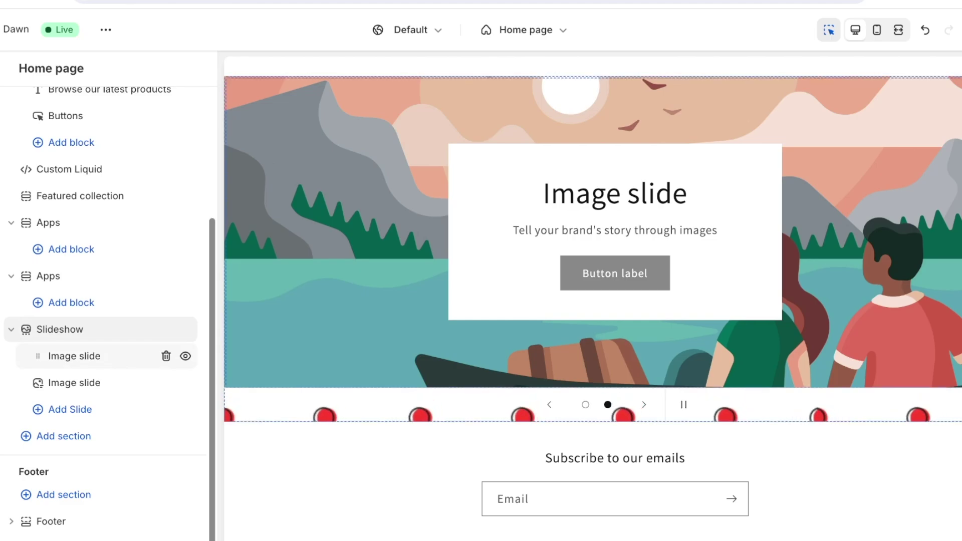
left_click(74, 356)
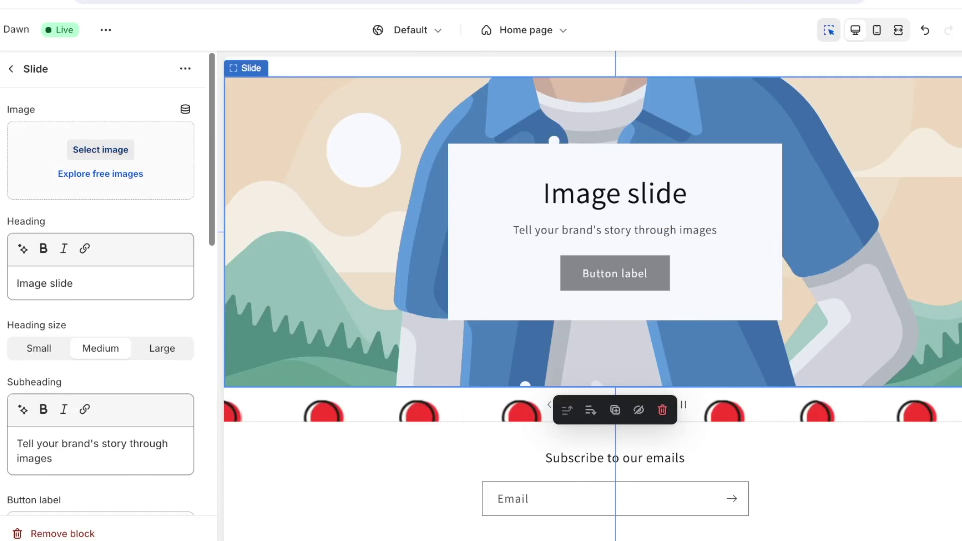
left_click(100, 150)
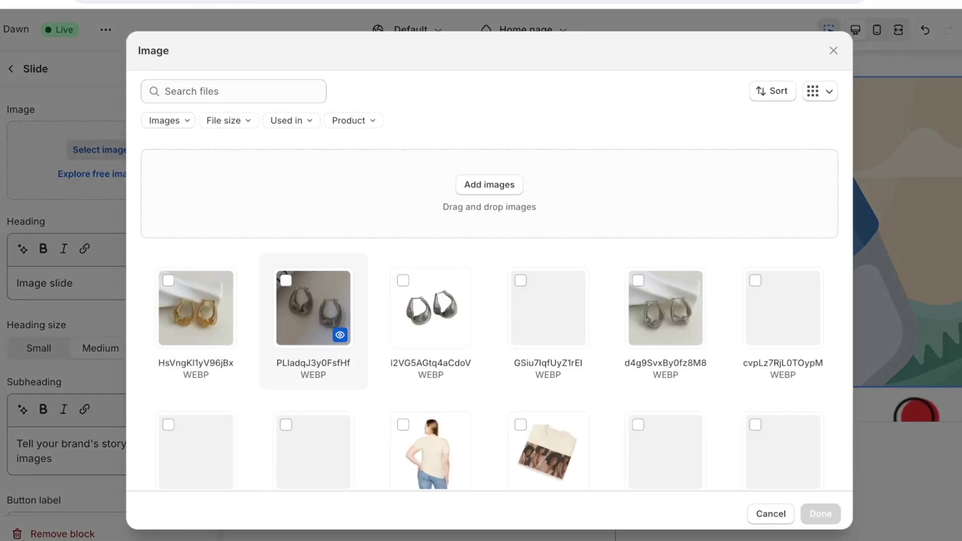
left_click(313, 304)
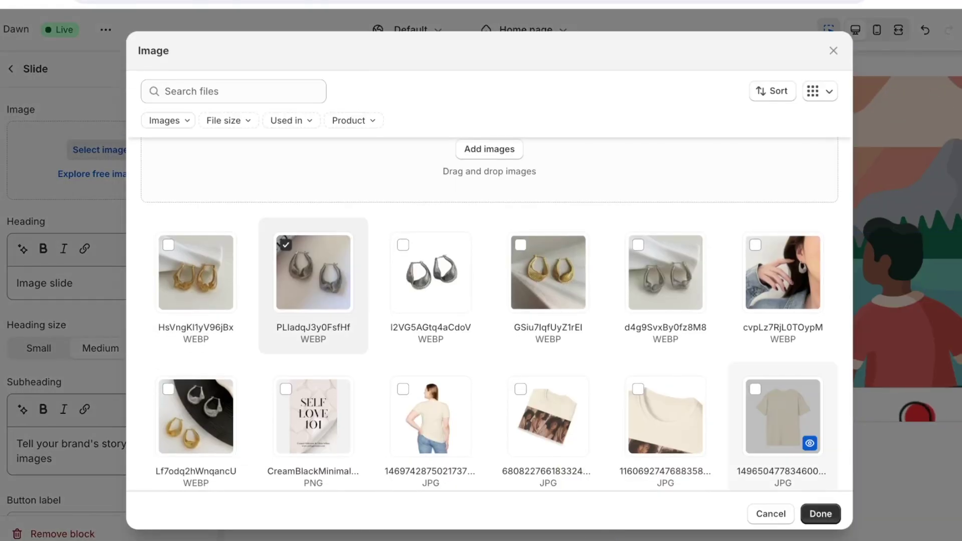
left_click(821, 514)
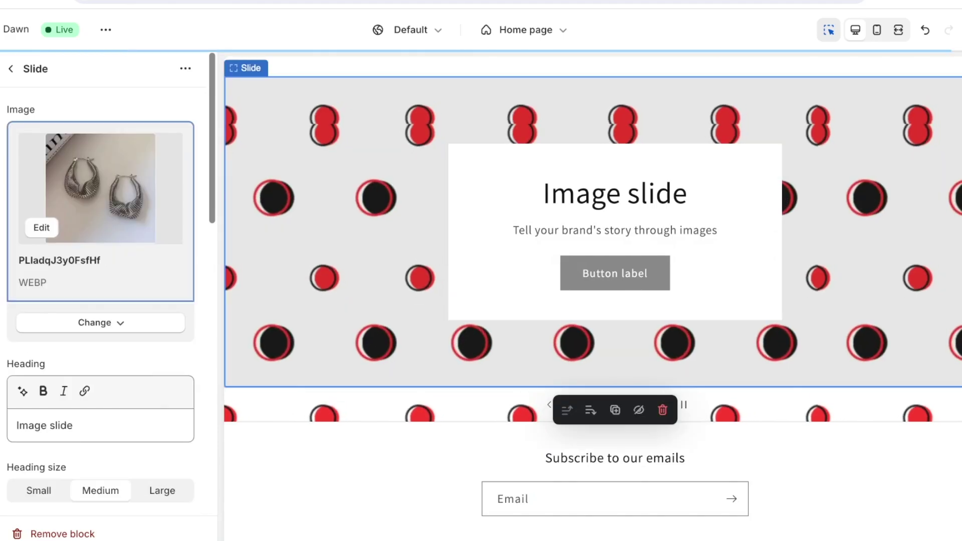
Review the slide's heading, subheading, button and content position options and the slideshow's general settings.
scroll(105, 285, "down", 1)
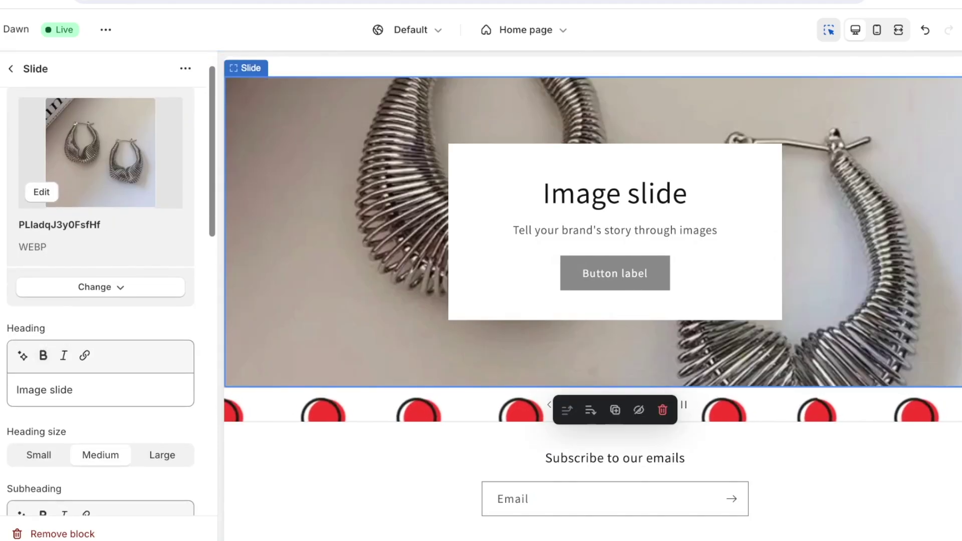
triple_click(75, 390)
scroll(100, 321, "down", 4)
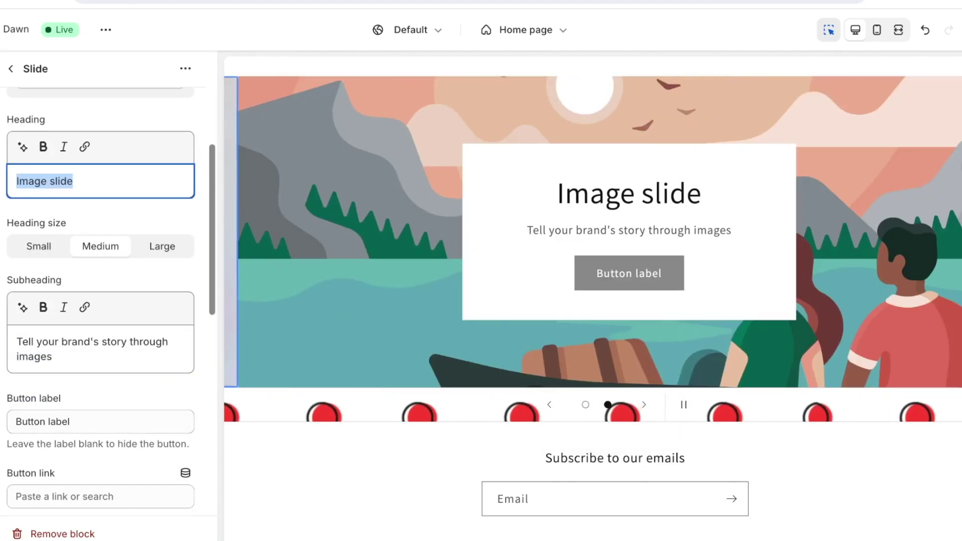
scroll(101, 321, "down", 3)
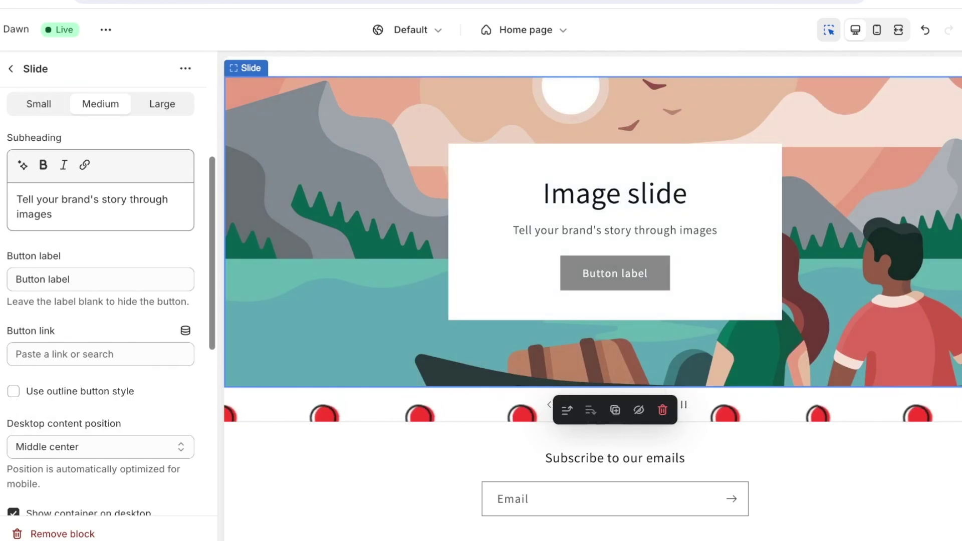
left_click(10, 69)
left_click(60, 330)
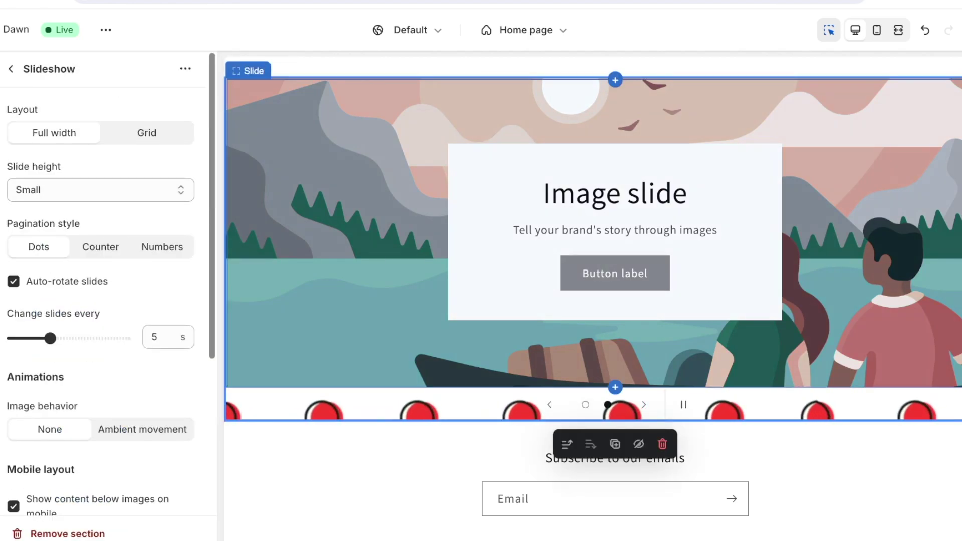
left_click(11, 69)
Clear the heading, subheading and button label of the first slide with the earrings image.
left_click(75, 356)
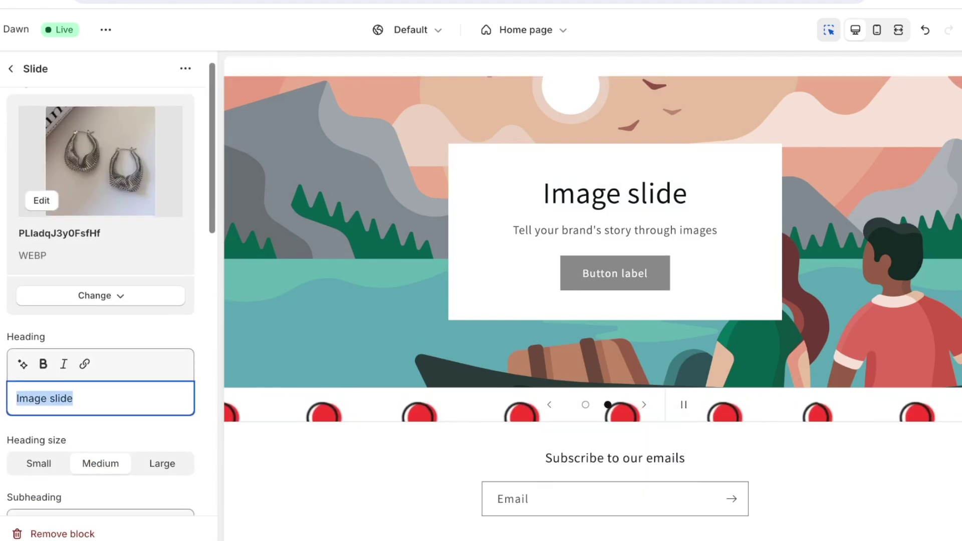
key("BackSpace")
scroll(100, 398, "down", 4)
triple_click(75, 379)
key("BackSpace")
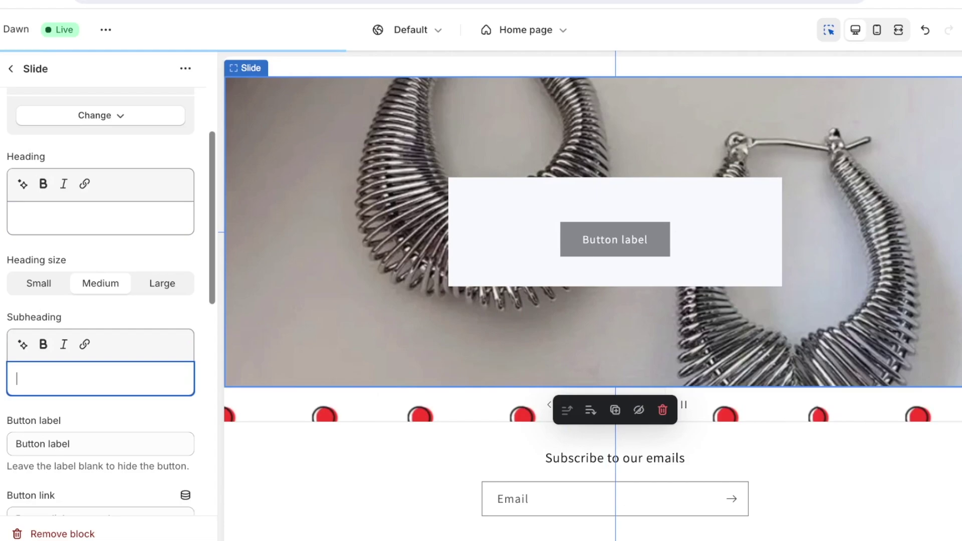
double_click(59, 444)
key("BackSpace")
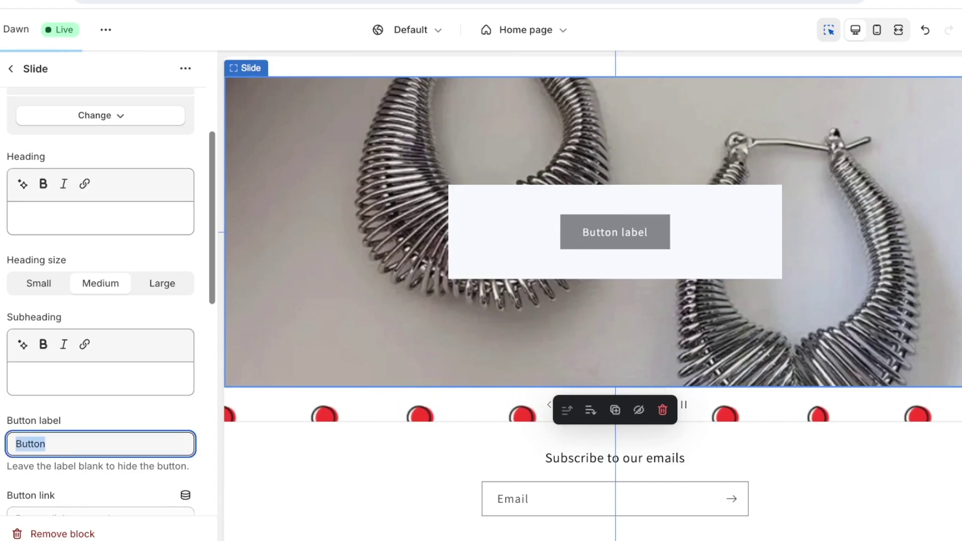
key("BackSpace")
Turn off the Show container on desktop option for the first slide.
scroll(111, 301, "down", 6)
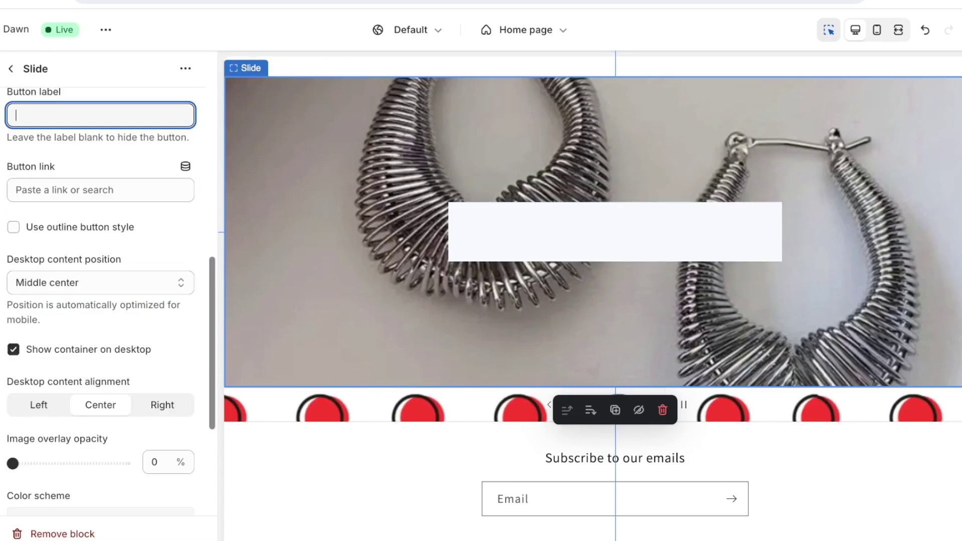
scroll(111, 301, "down", 5)
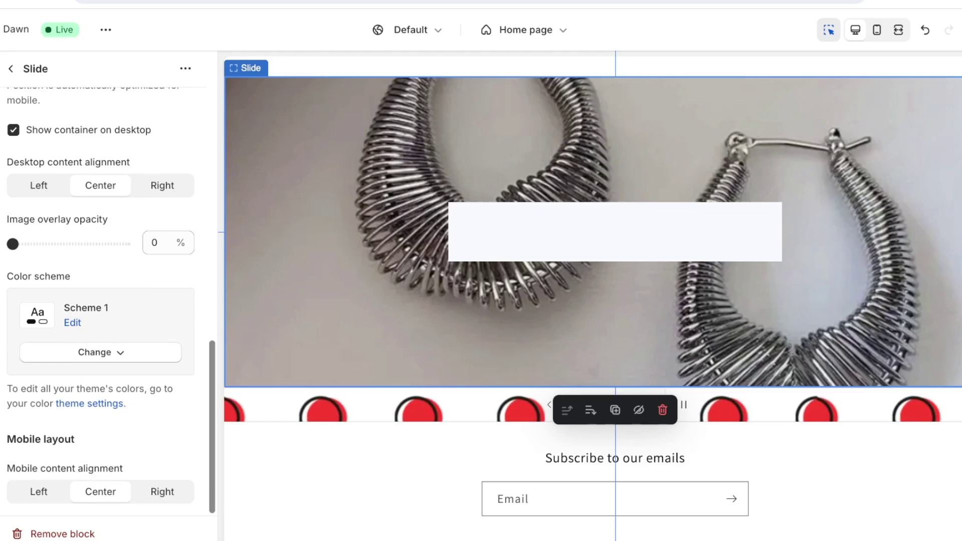
scroll(110, 300, "up", 1)
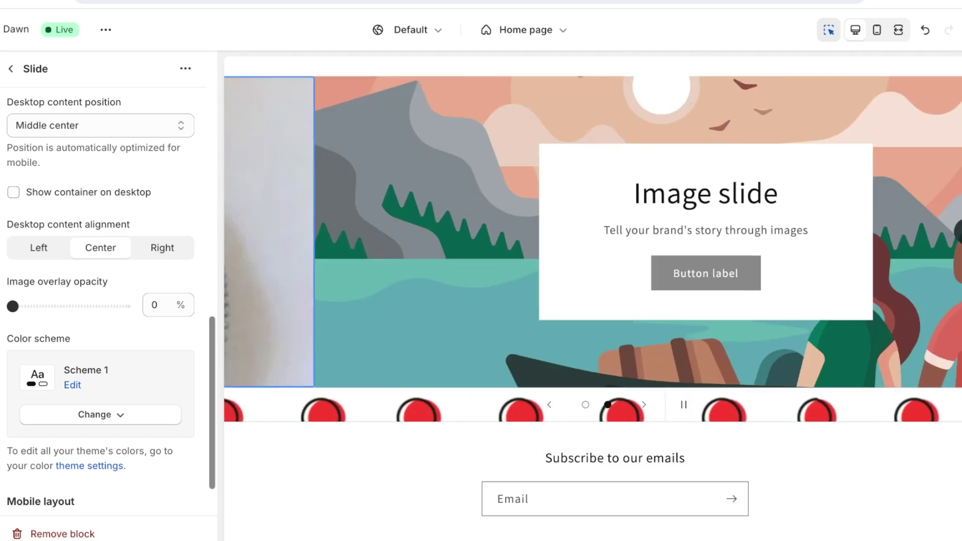
scroll(594, 232, "up", 3)
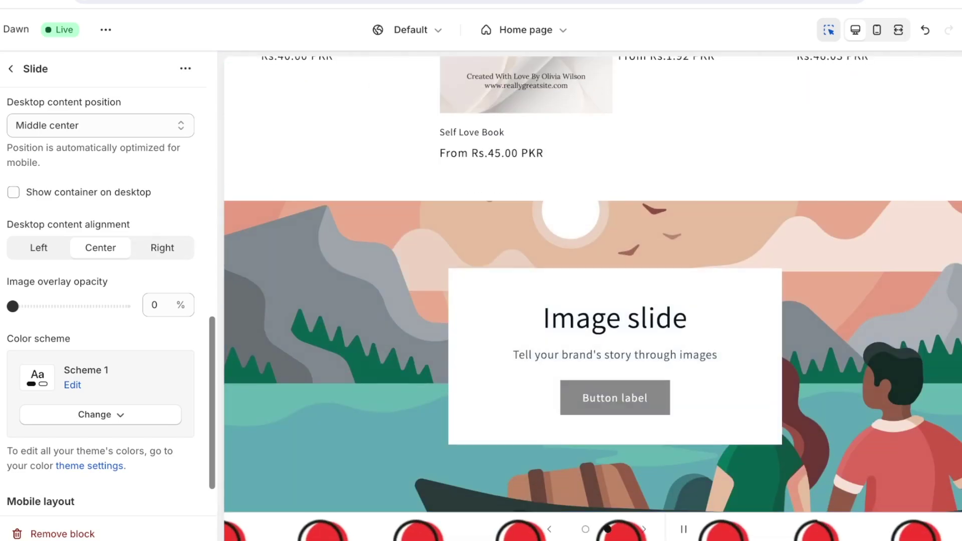
scroll(100, 302, "up", 7)
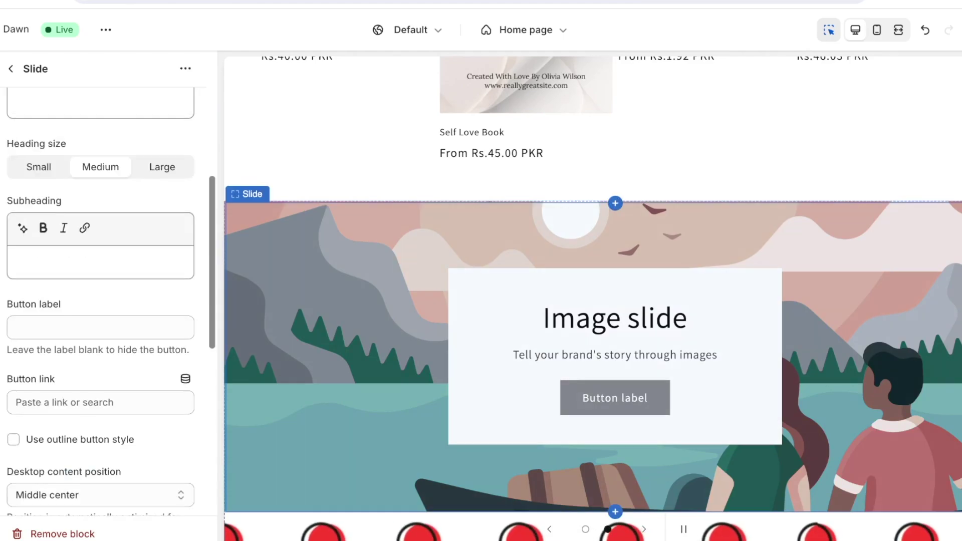
scroll(100, 302, "up", 6)
Turn off the Show container on desktop option for the second image slide.
left_click(11, 69)
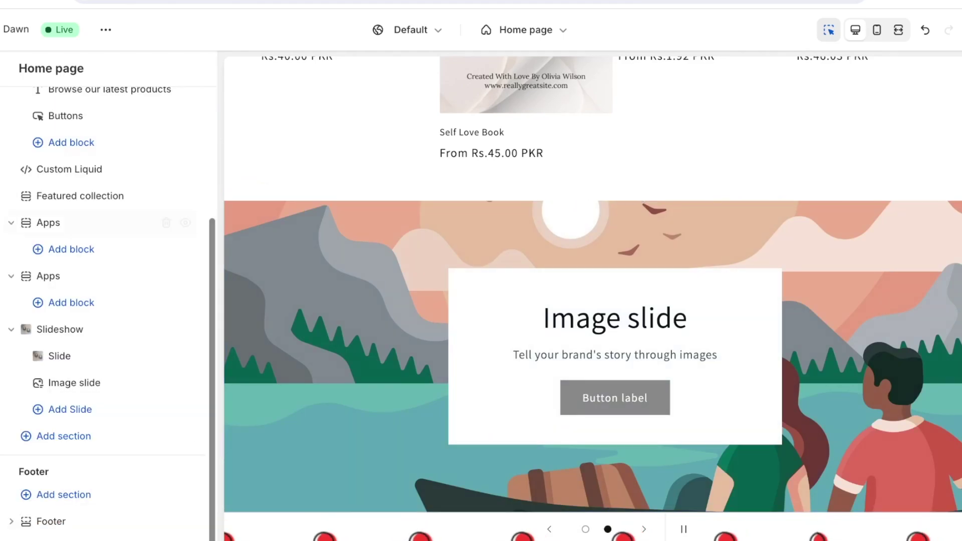
left_click(74, 383)
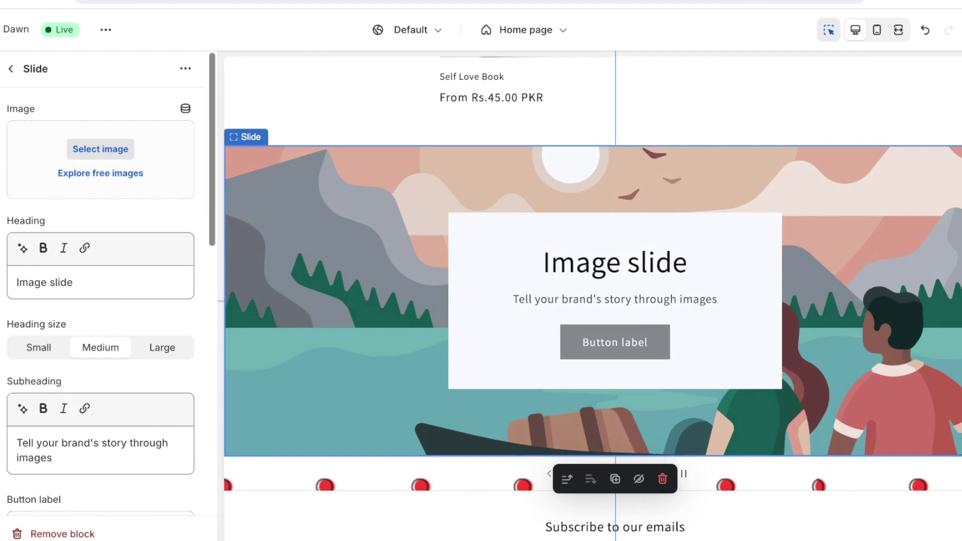
scroll(100, 302, "down", 12)
left_click(13, 130)
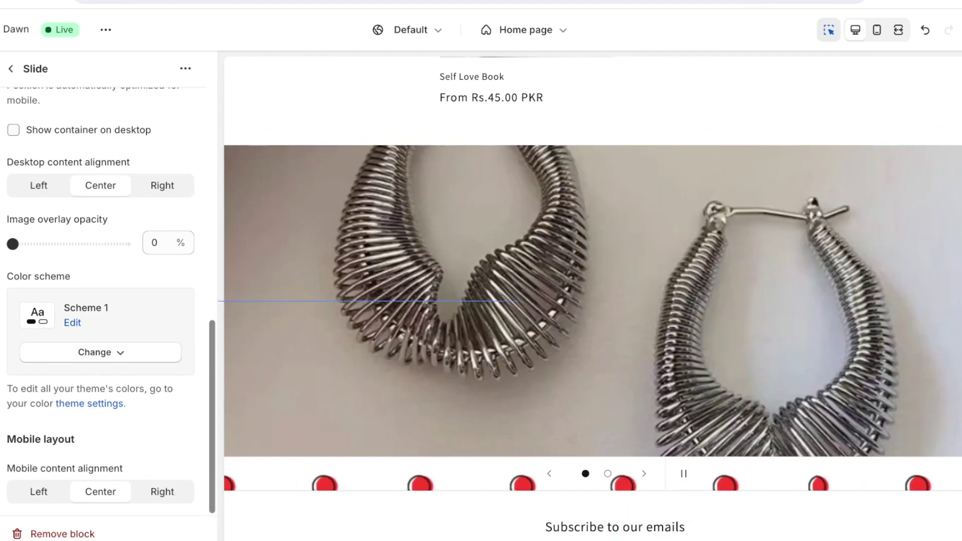
scroll(100, 301, "up", 12)
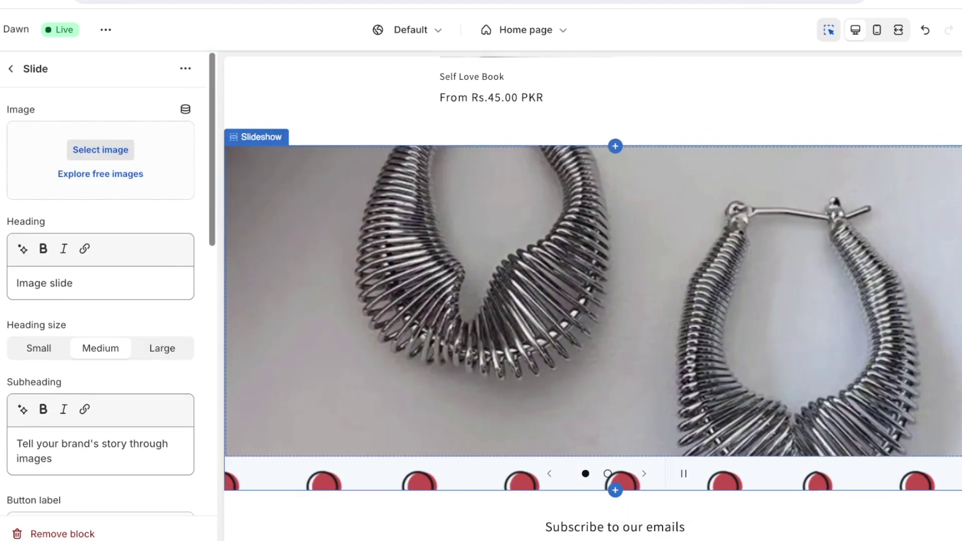
Clear the slideshow's accessibility description.
left_click(644, 474)
scroll(100, 301, "down", 5)
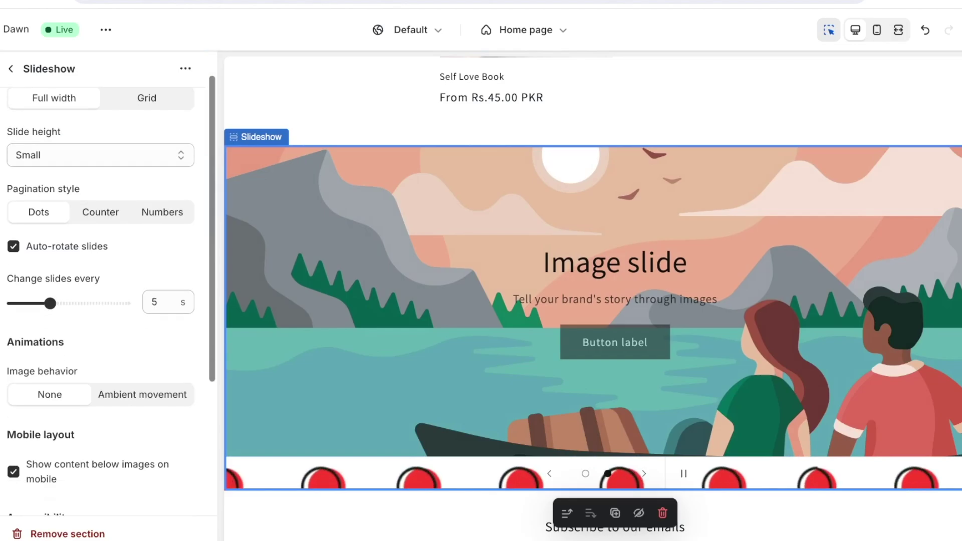
left_click(48, 374)
key("BackSpace")
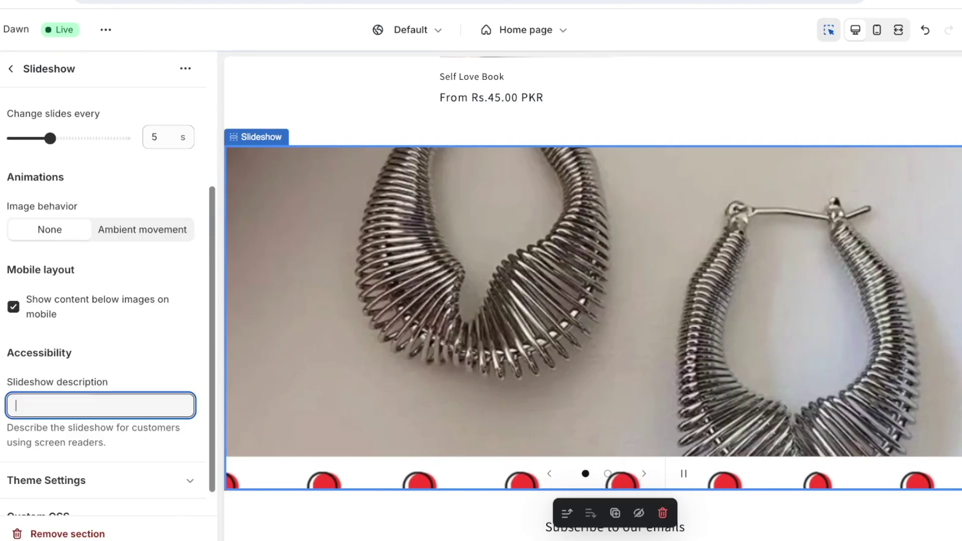
scroll(101, 301, "up", 4)
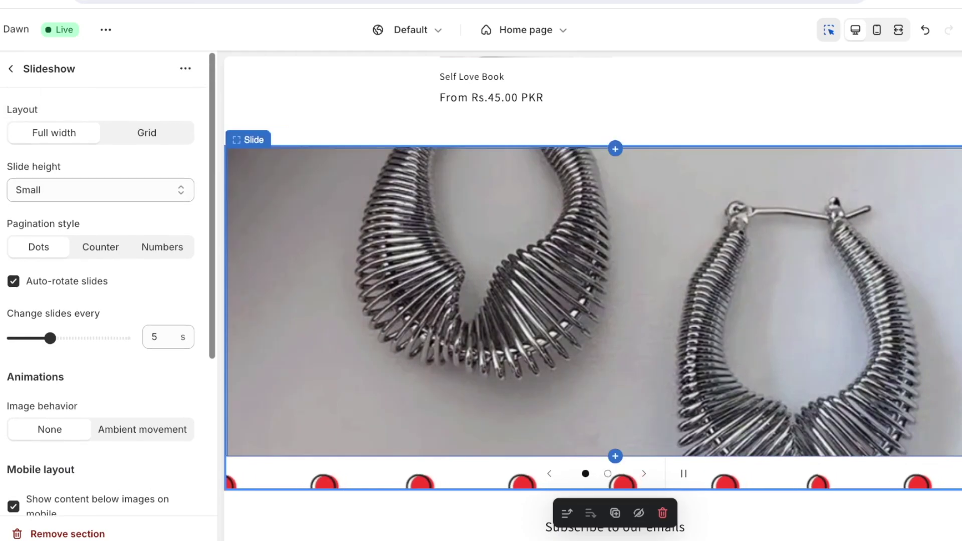
Assign the gold earrings image whose file name starts with S64aa918da14244e to the slideshow's second slide.
left_click(10, 68)
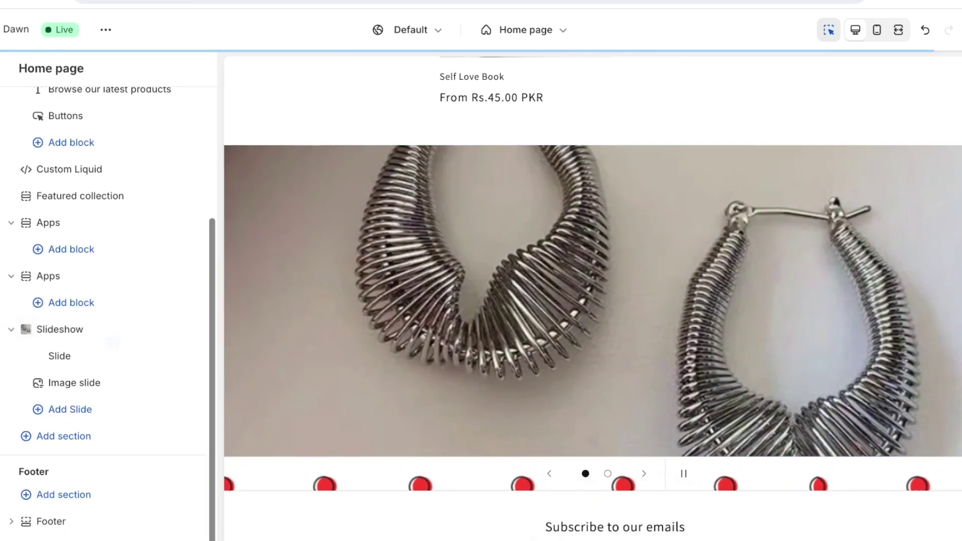
left_click(50, 382)
left_click(100, 150)
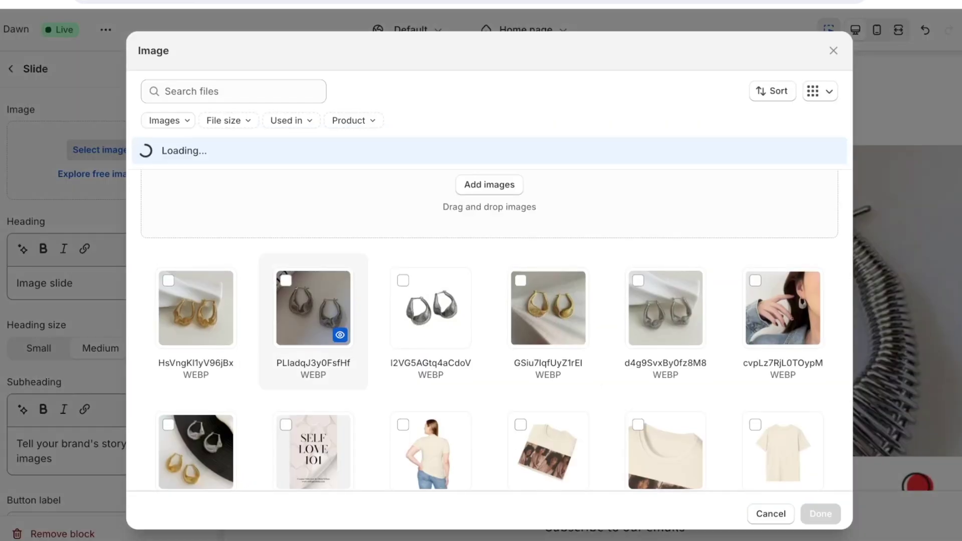
scroll(314, 322, "down", 15)
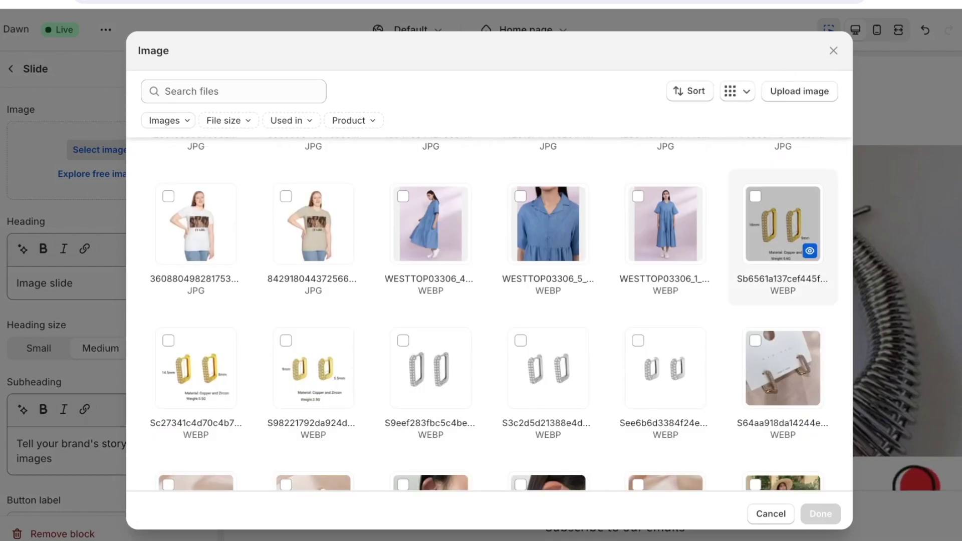
left_click(784, 369)
left_click(821, 514)
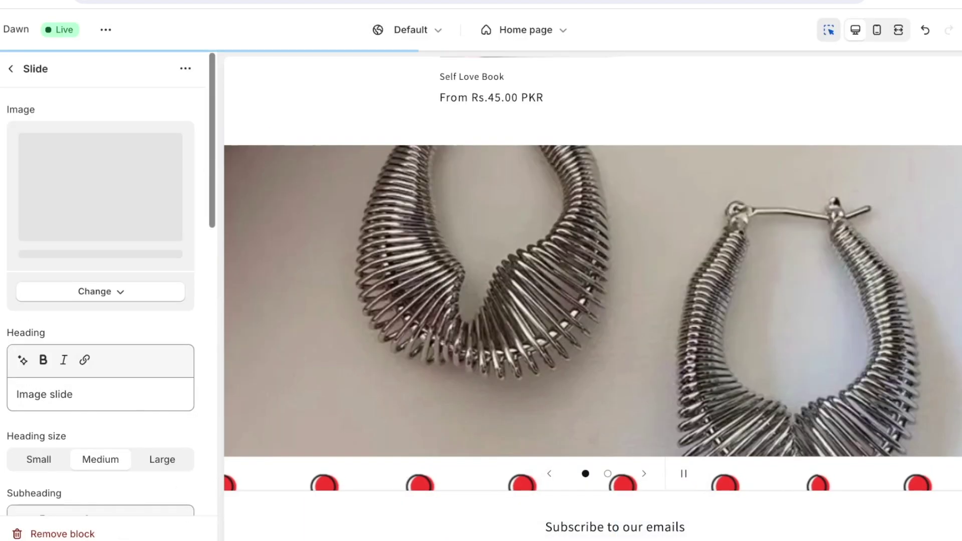
Clear the heading, subheading and button label of the second slide.
triple_click(81, 398)
key("BackSpace")
scroll(83, 401, "down", 4)
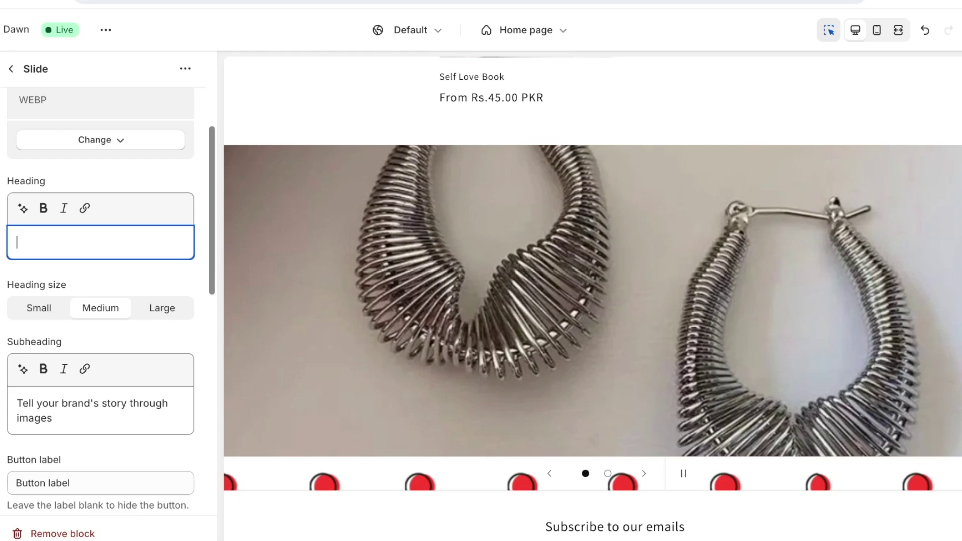
triple_click(86, 402)
key("BackSpace")
key("Tab")
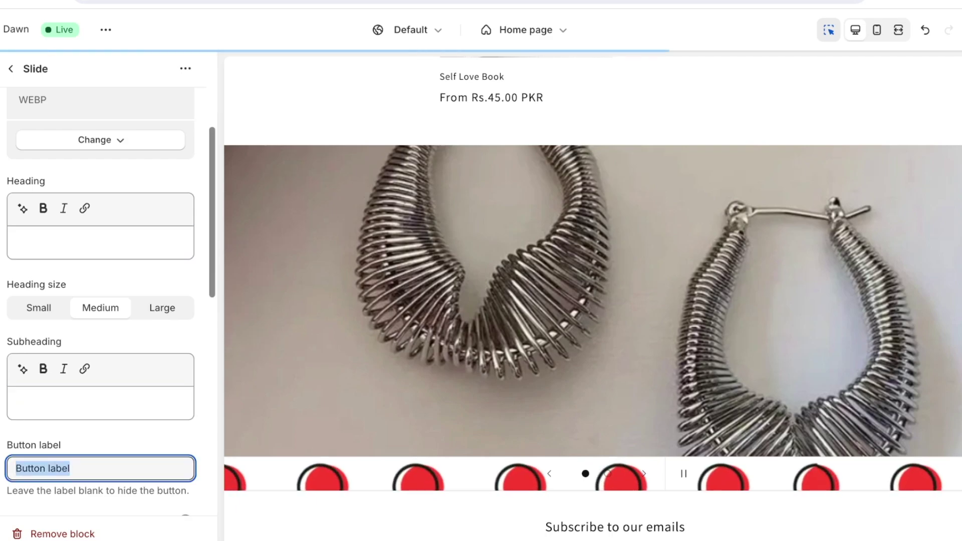
key("BackSpace")
Turn on the Use outline button style option for the second slide.
scroll(82, 401, "down", 3)
scroll(82, 401, "down", 1)
left_click(13, 381)
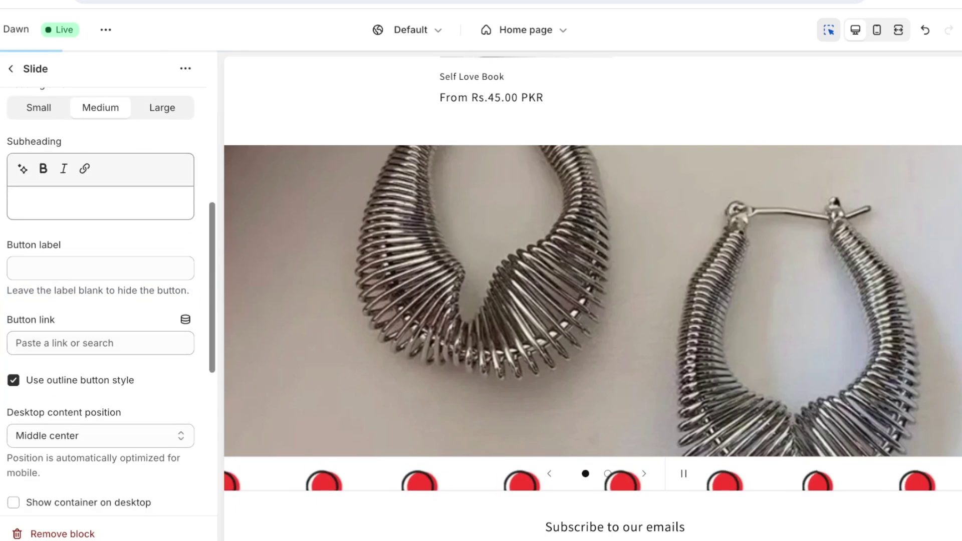
Open the slideshow section's general settings and save the home page changes.
left_click(11, 68)
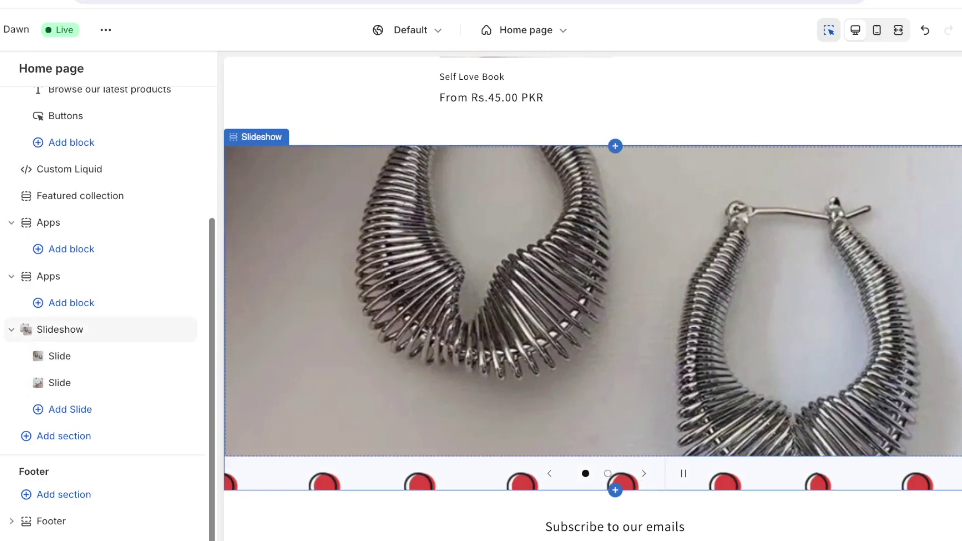
left_click(59, 330)
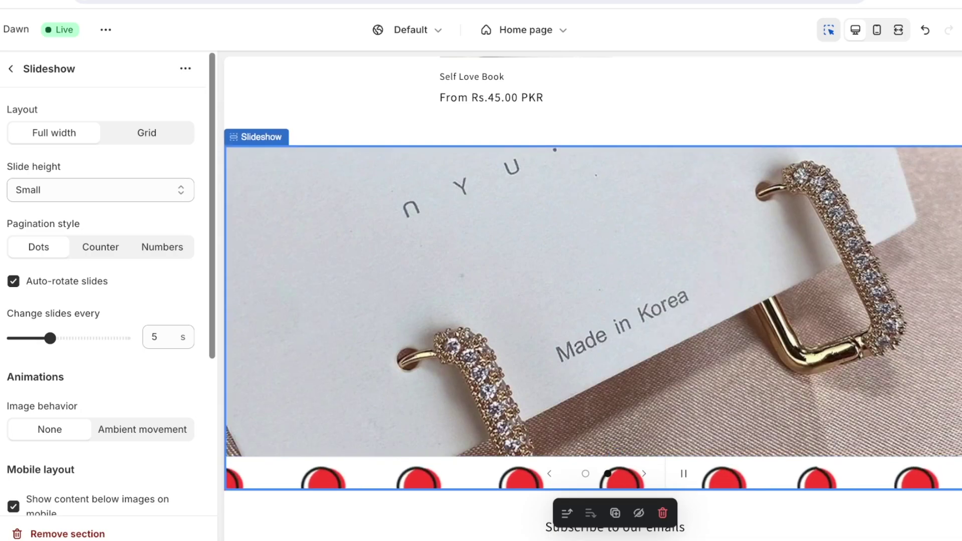
key("ctrl+s")
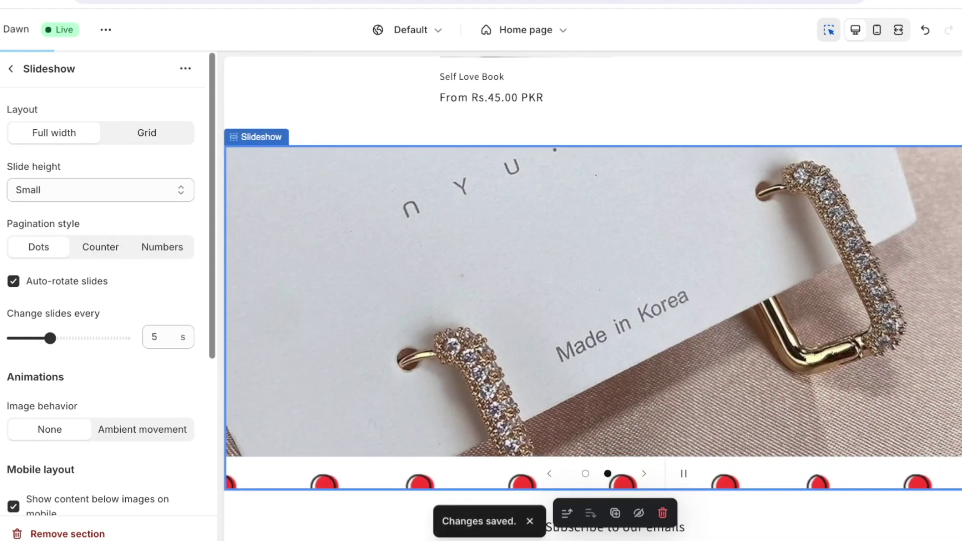
Switch the theme editor to the Default product template and look over its page preview.
left_click(524, 30)
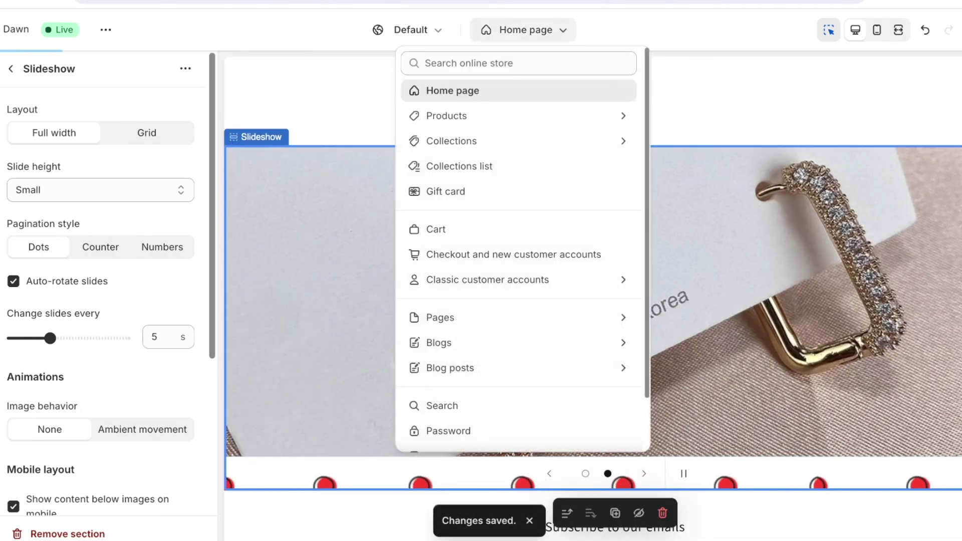
left_click(517, 116)
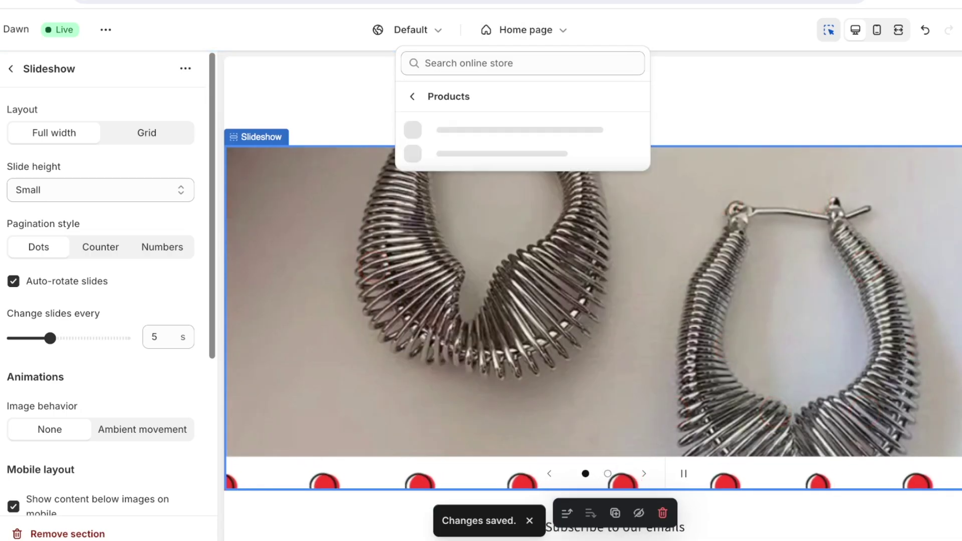
left_click(517, 137)
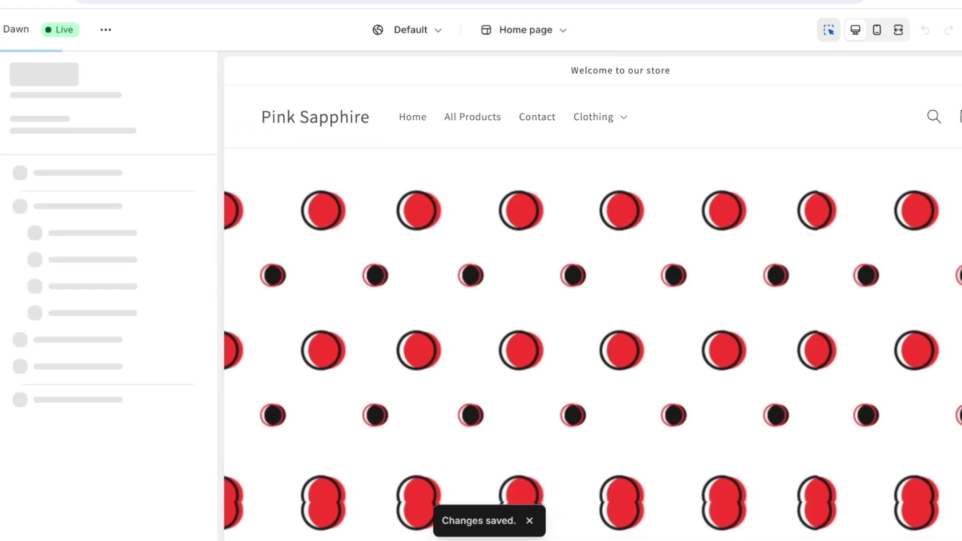
scroll(593, 296, "down", 3)
scroll(593, 301, "down", 5)
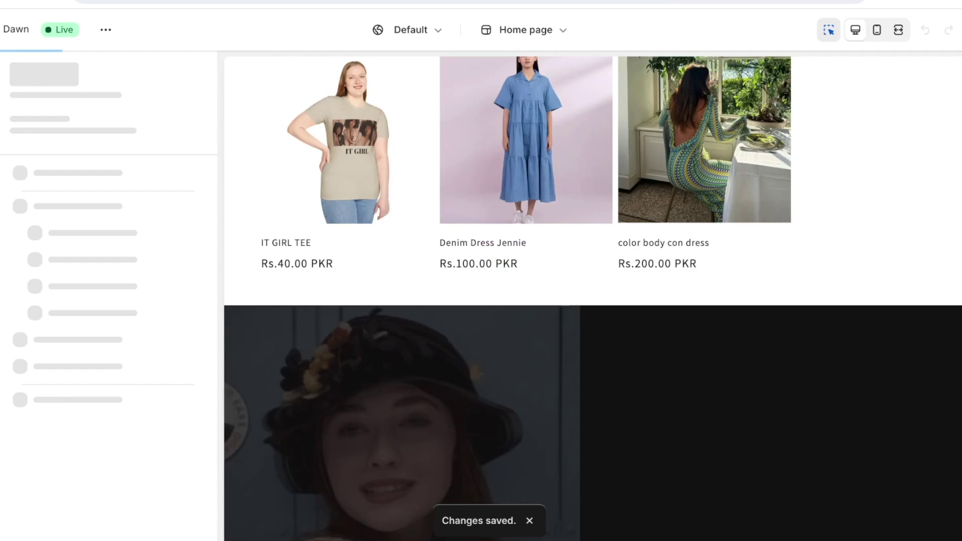
scroll(593, 301, "down", 5)
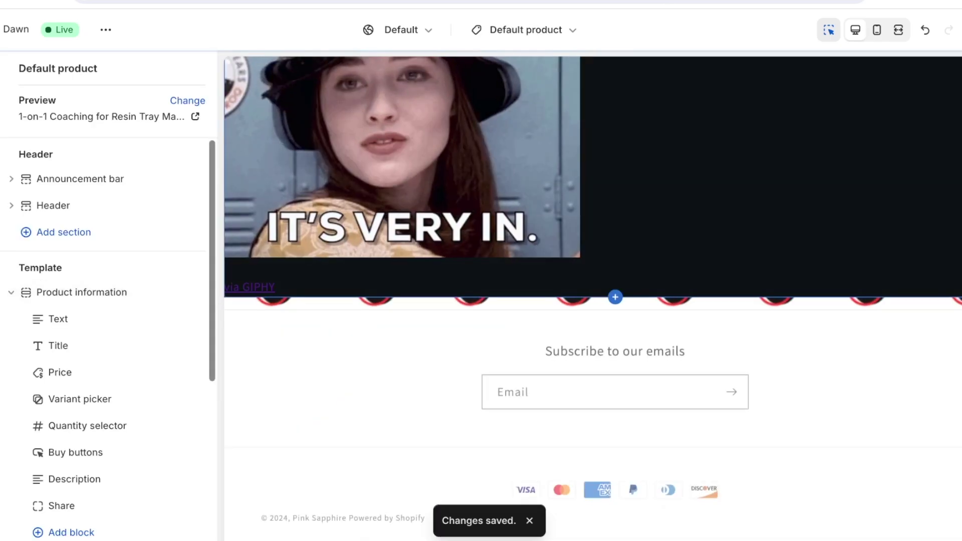
scroll(593, 301, "up", 12)
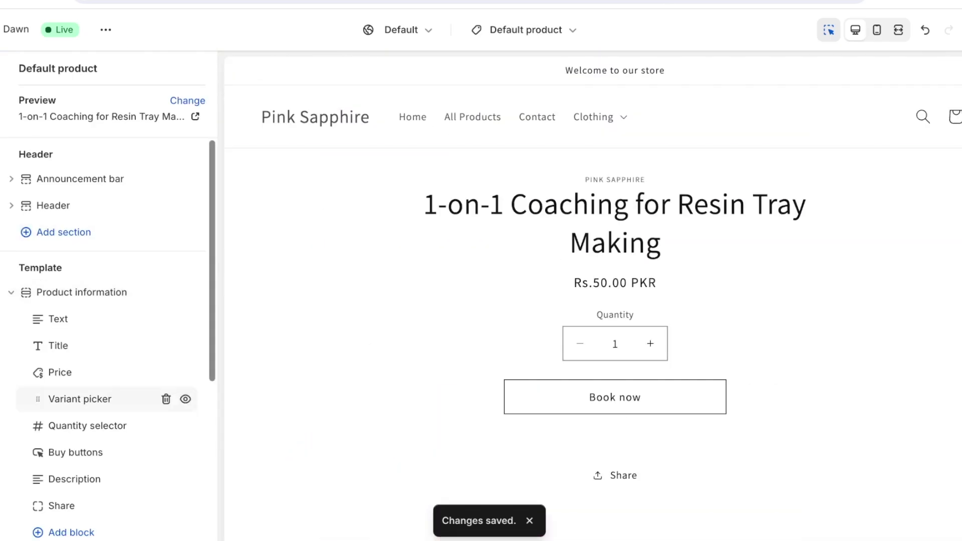
Add a Slideshow section to the Default product template.
scroll(100, 399, "down", 4)
left_click(63, 522)
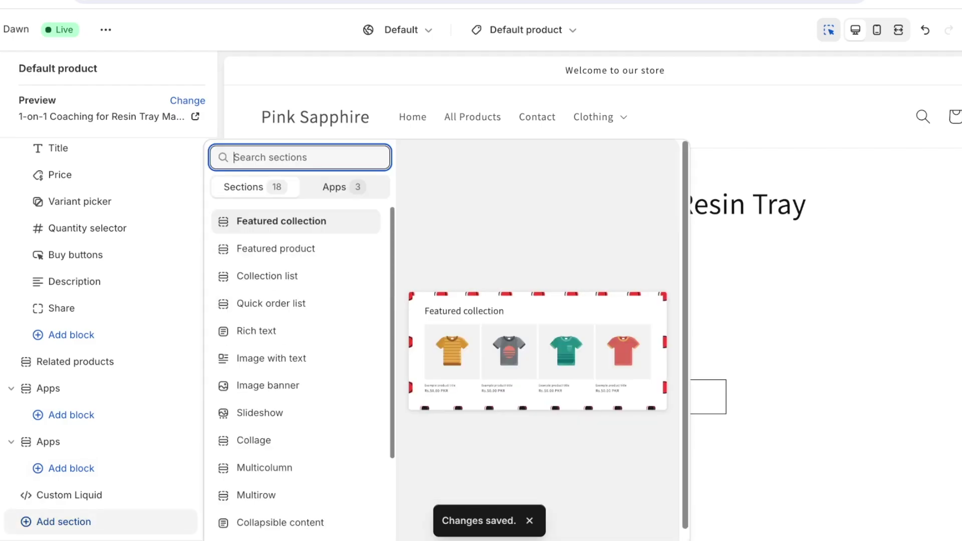
left_click(260, 413)
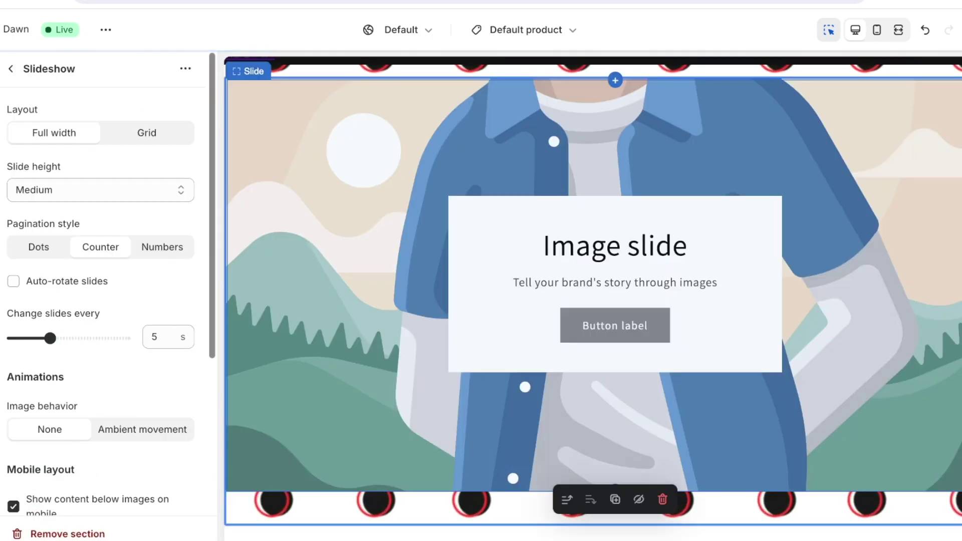
Switch to the Collections list page and review the sections that can be added to its template.
left_click(524, 30)
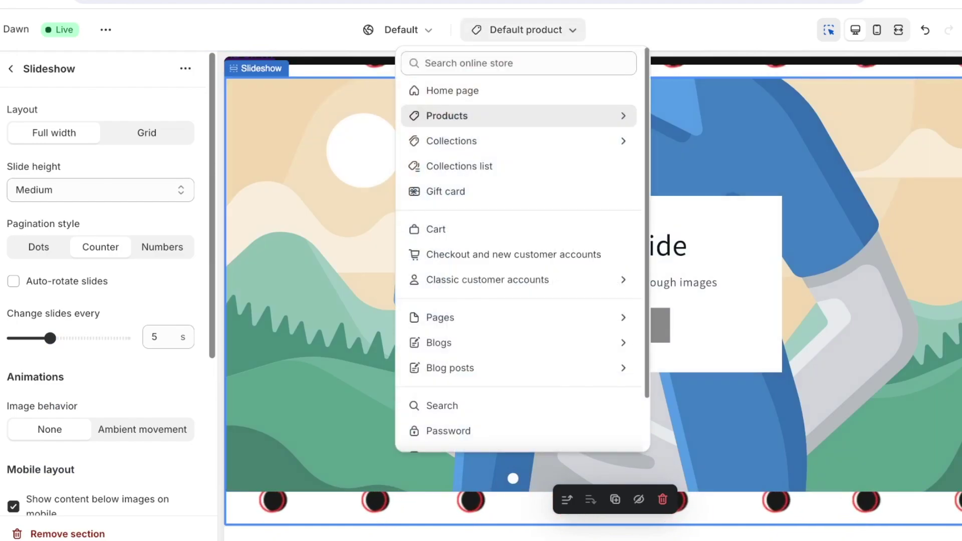
left_click(459, 166)
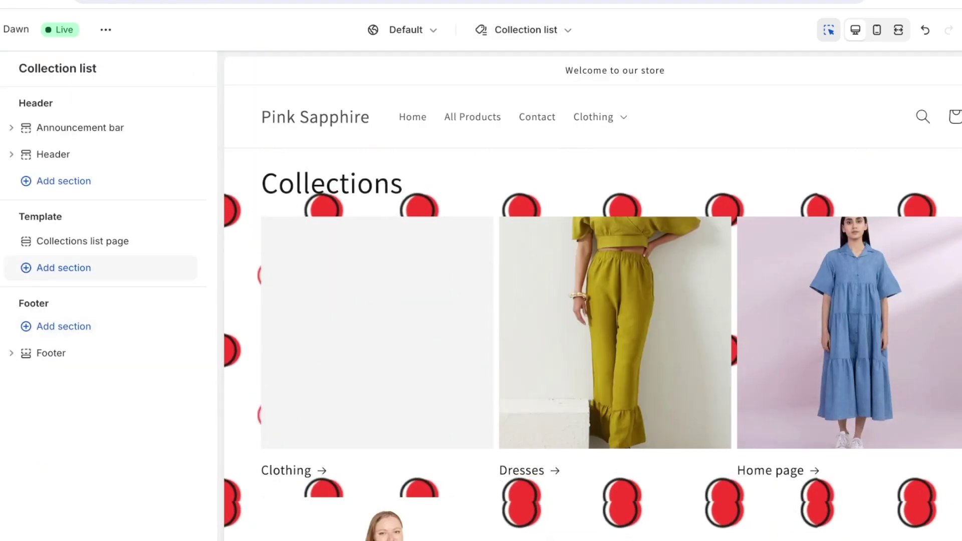
left_click(63, 267)
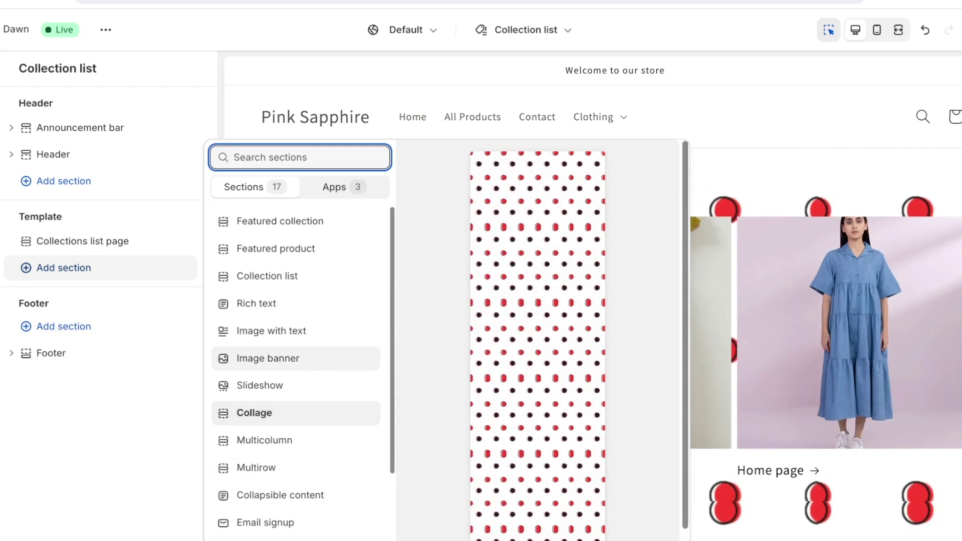
left_click(140, 421)
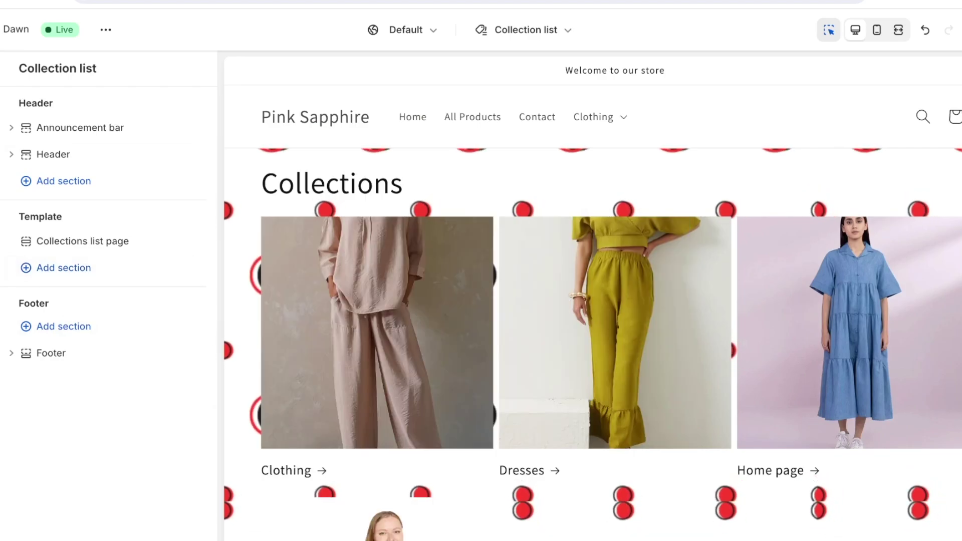
scroll(592, 301, "down", 1)
scroll(591, 301, "down", 3)
scroll(591, 301, "up", 3)
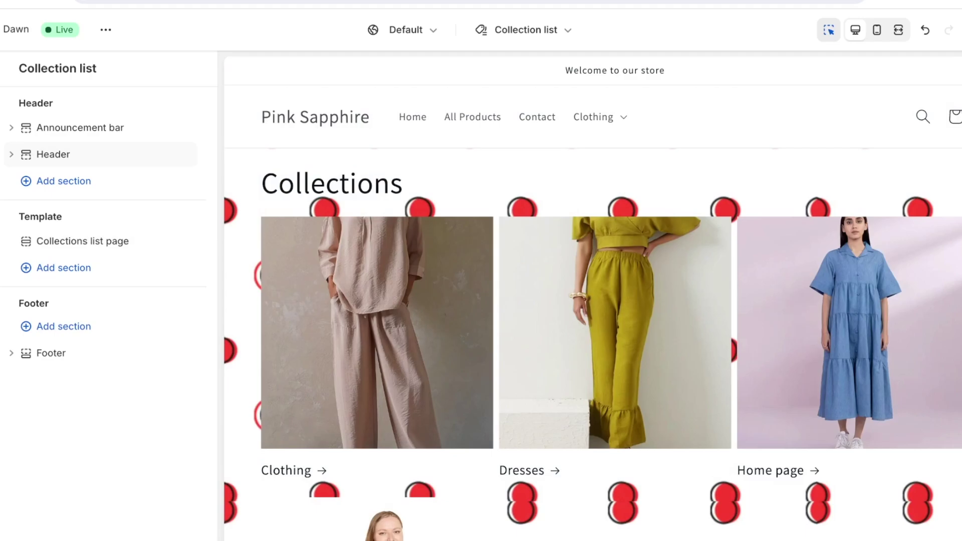
Return to the Default product template, look over its page preview and save the theme changes.
left_click(522, 30)
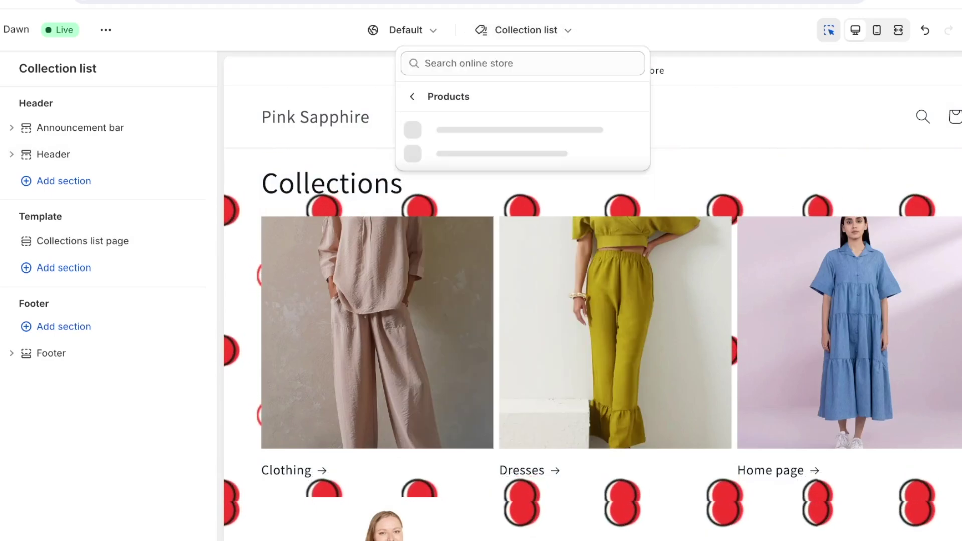
left_click(461, 133)
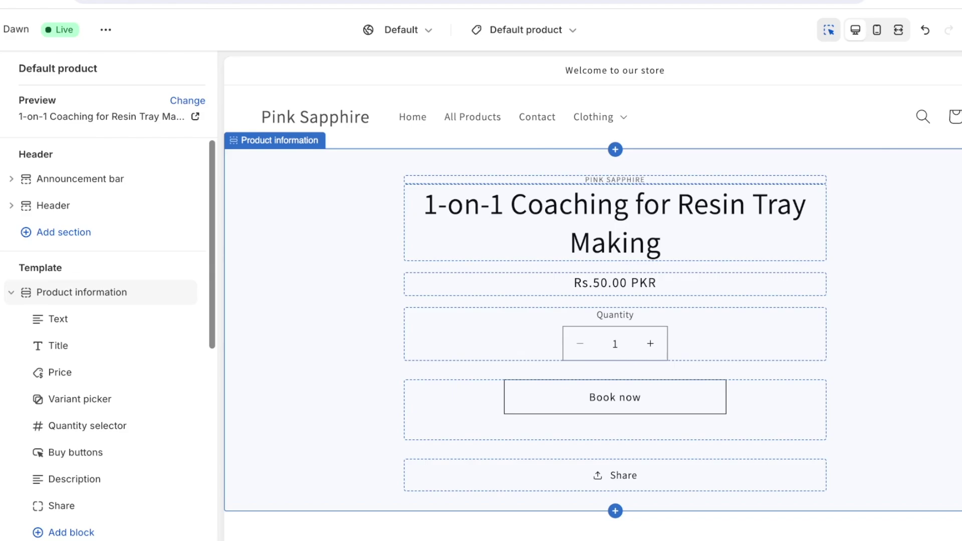
scroll(593, 289, "down", 5)
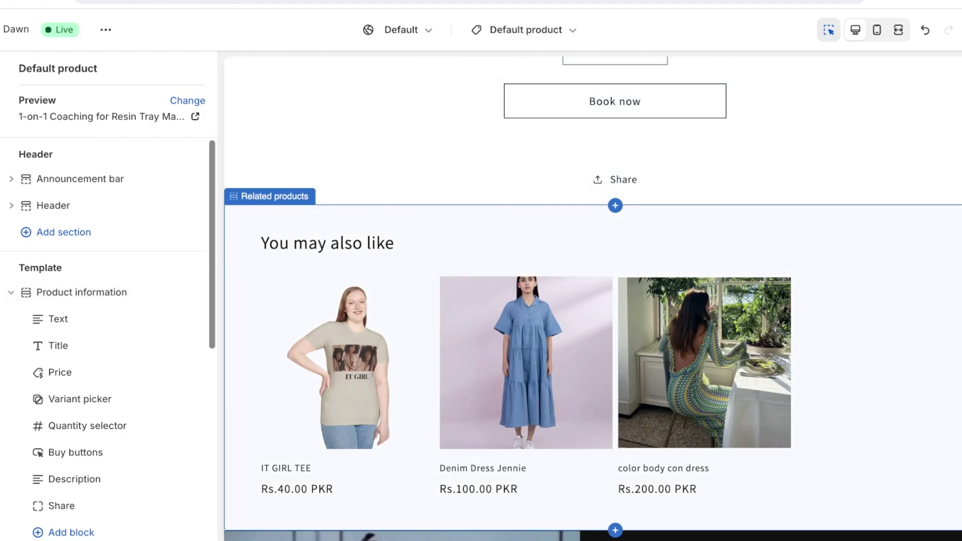
scroll(593, 295, "up", 3)
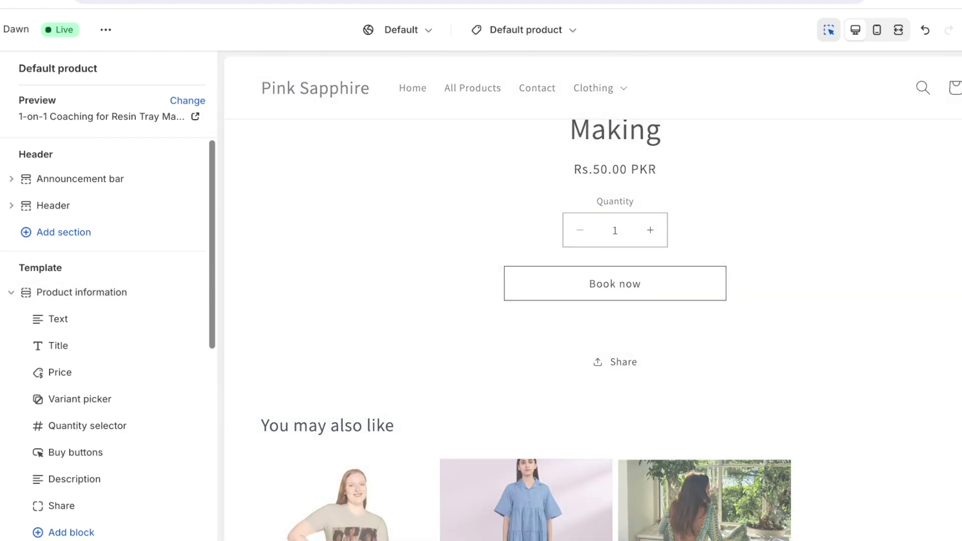
key("ctrl+s")
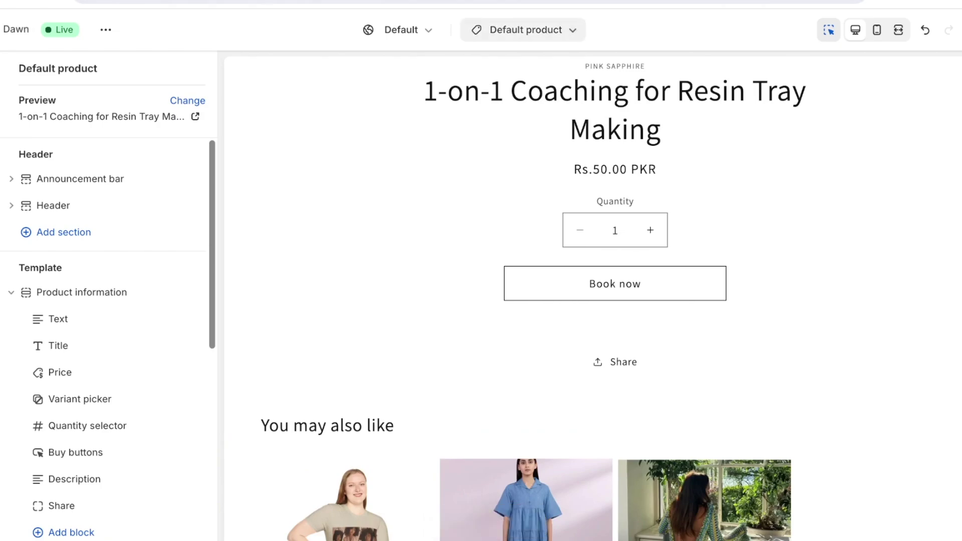
Exit the theme editor and reach the Shopify App Store through the store's apps and sales channels settings.
left_click(522, 29)
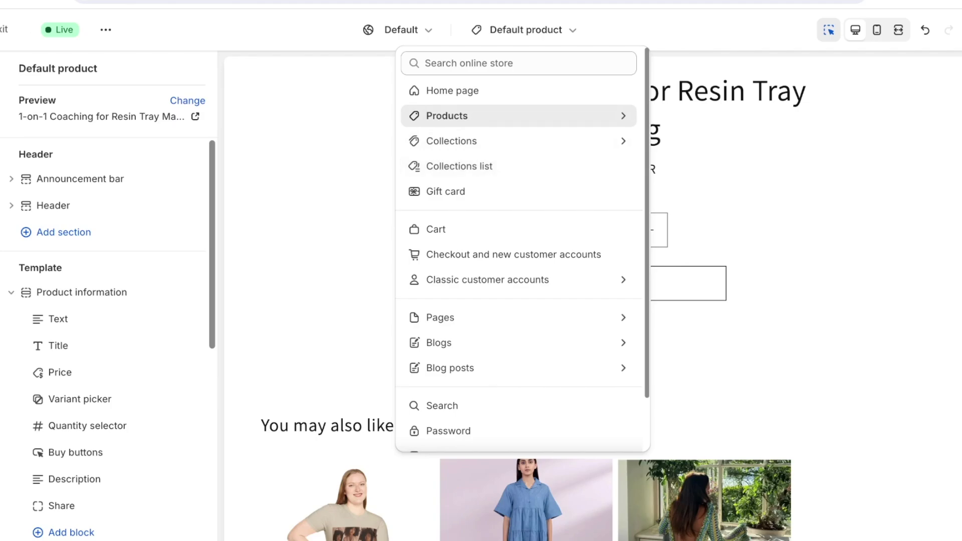
left_click(5, 30)
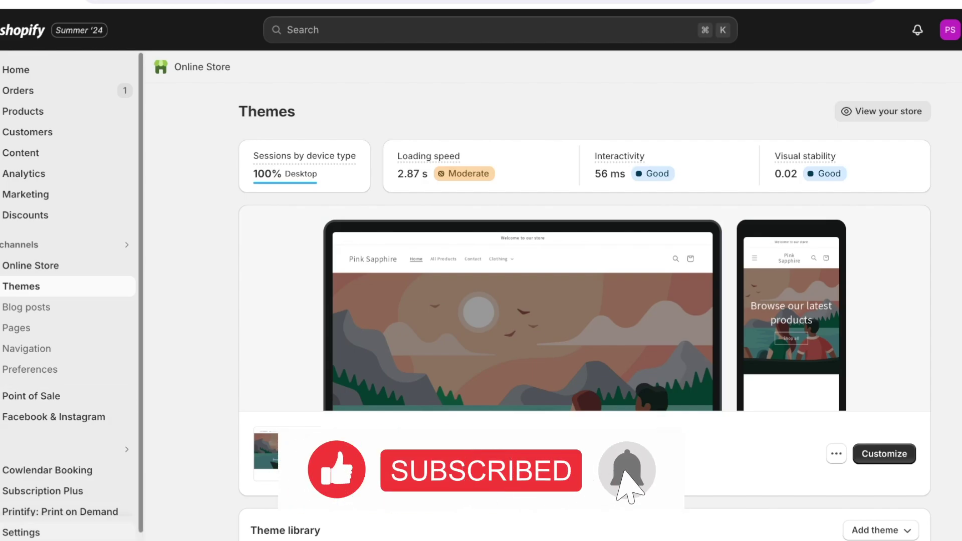
left_click(21, 533)
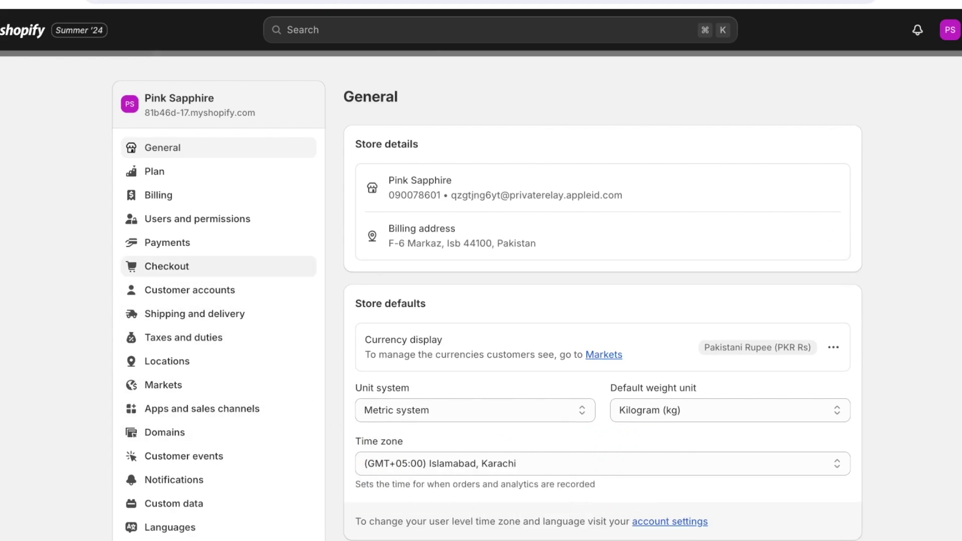
left_click(201, 408)
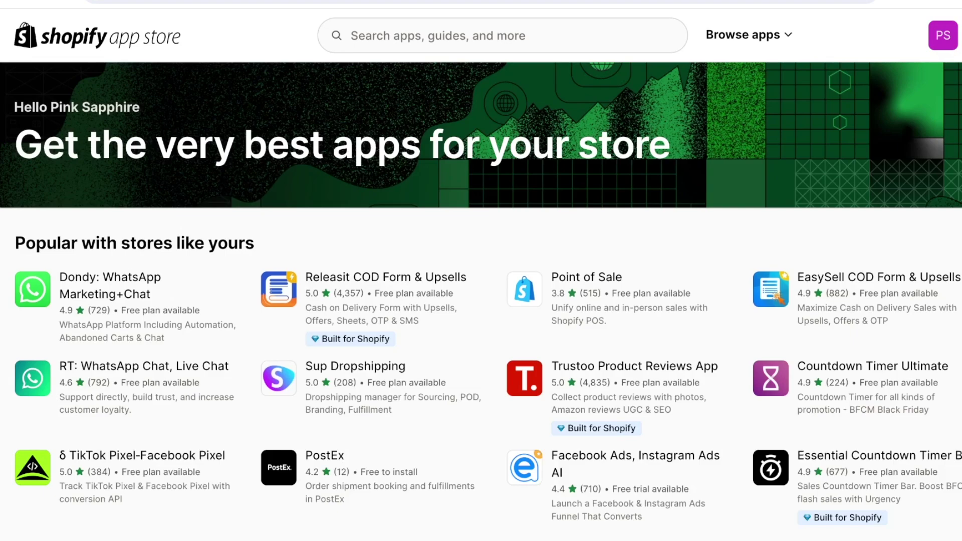
Search the Shopify App Store for "slideshow" and look through the matching apps.
left_click(502, 36)
type("slideshow")
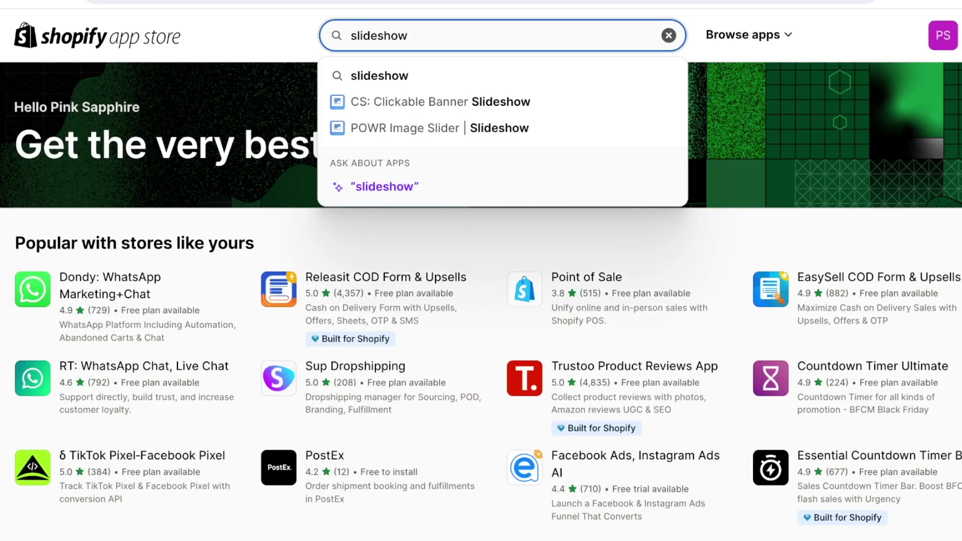
key("Return")
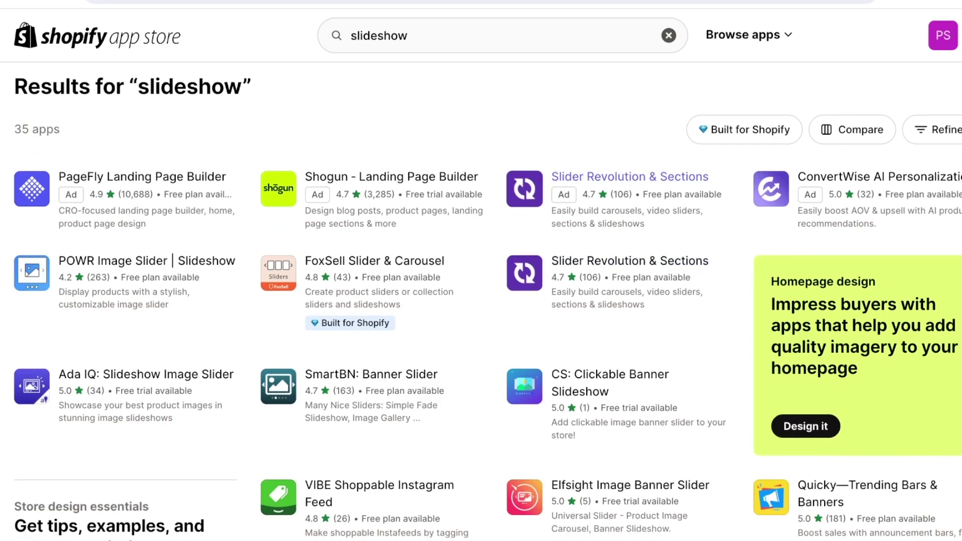
scroll(481, 300, "down", 5)
scroll(482, 301, "up", 5)
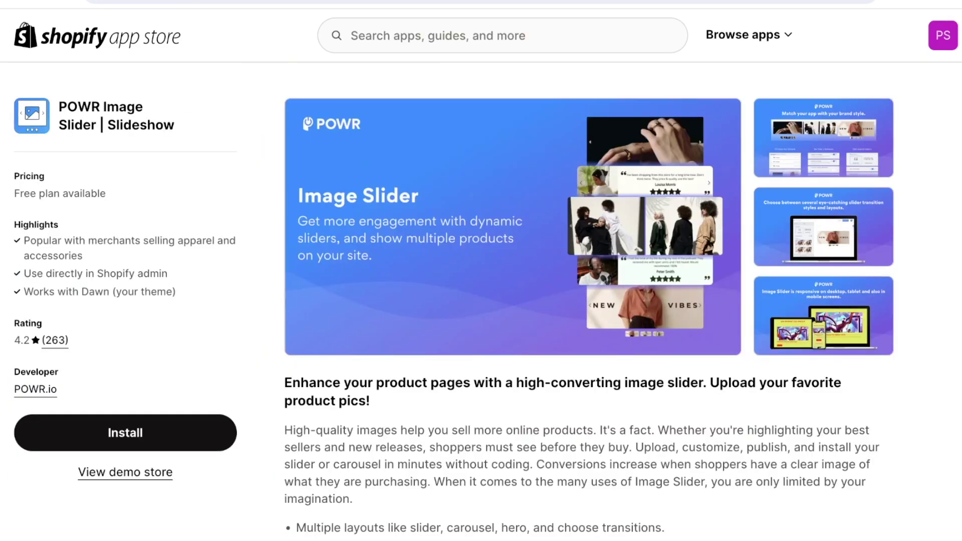
Review the POWR Image Slider and FoxSell Slider & Carousel listings and install FoxSell.
scroll(590, 301, "down", 5)
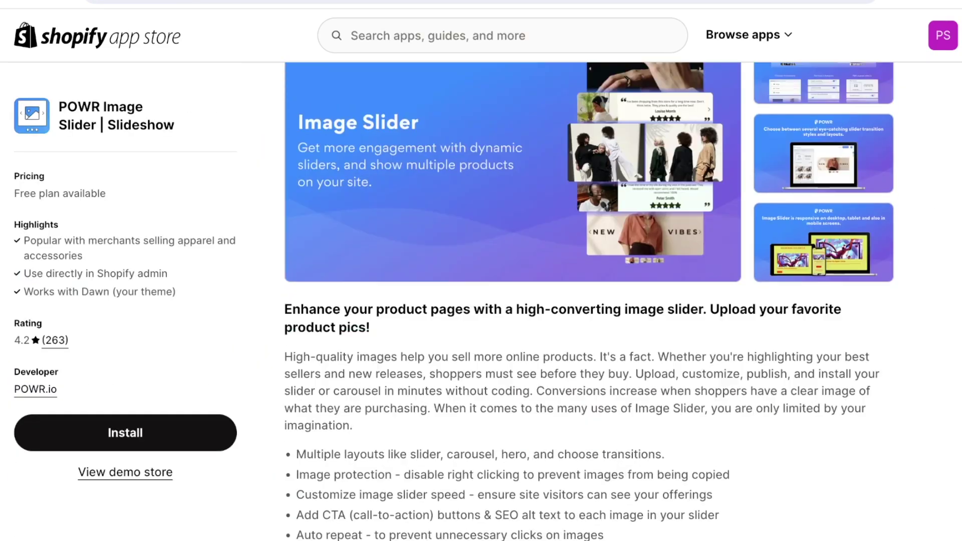
scroll(589, 301, "up", 5)
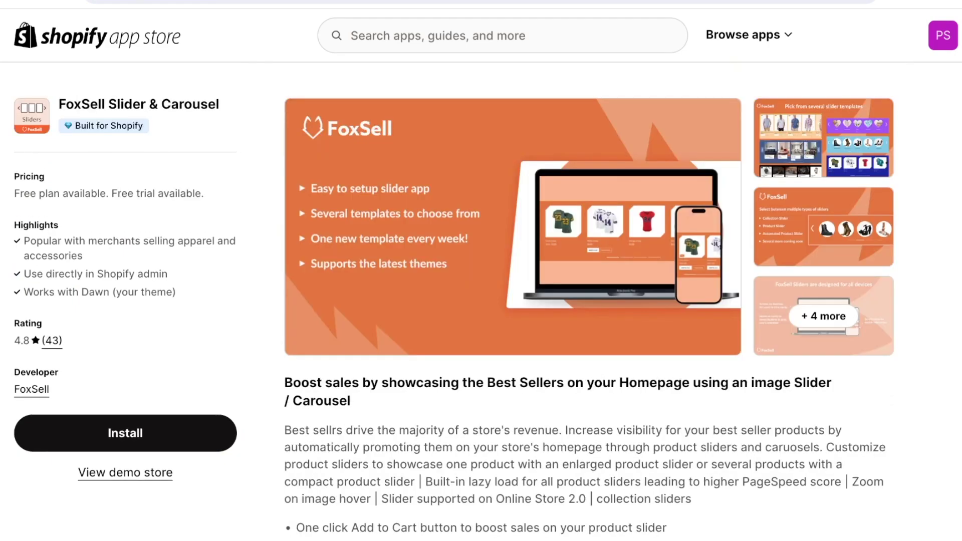
scroll(590, 301, "down", 3)
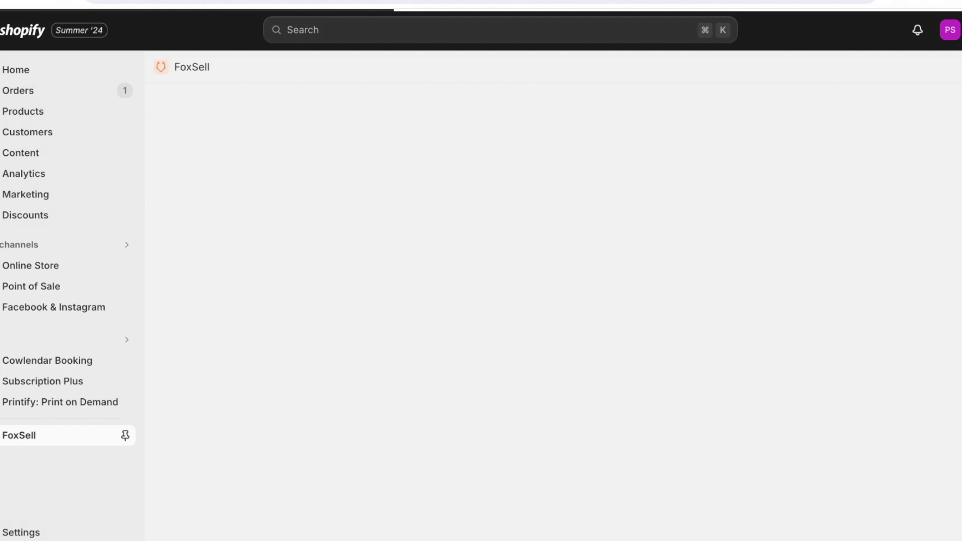
Pin FoxSell in the Shopify admin and complete its plan selection by staying on the Free plan.
left_click(125, 436)
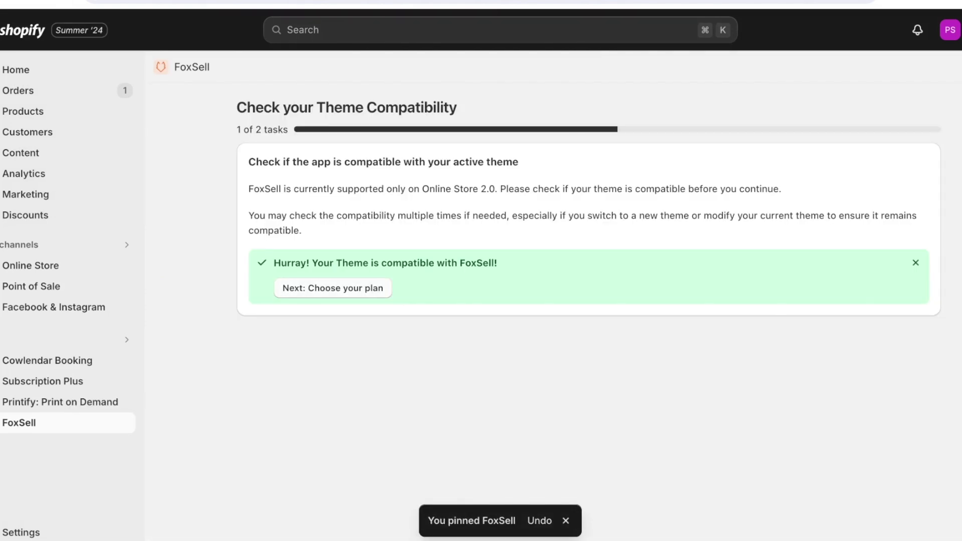
left_click(333, 288)
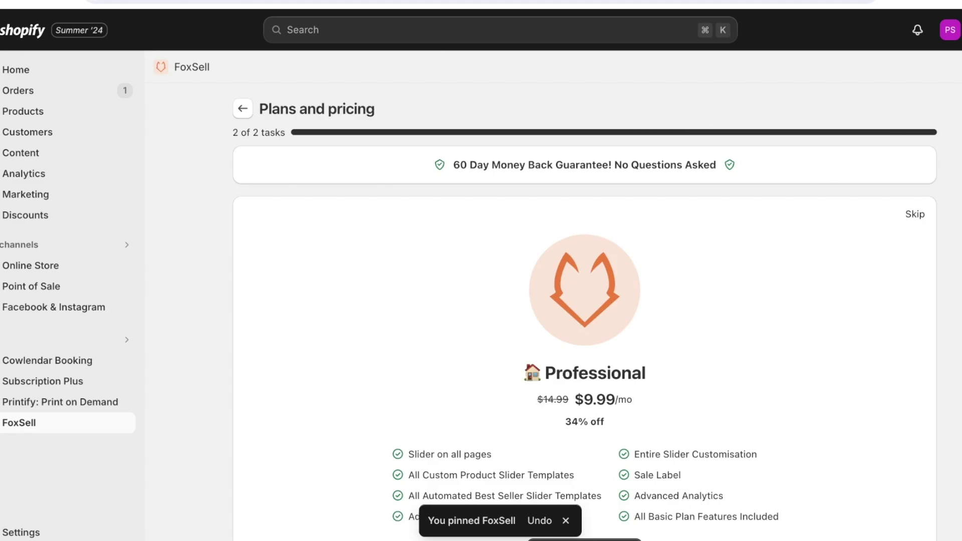
scroll(584, 312, "down", 1)
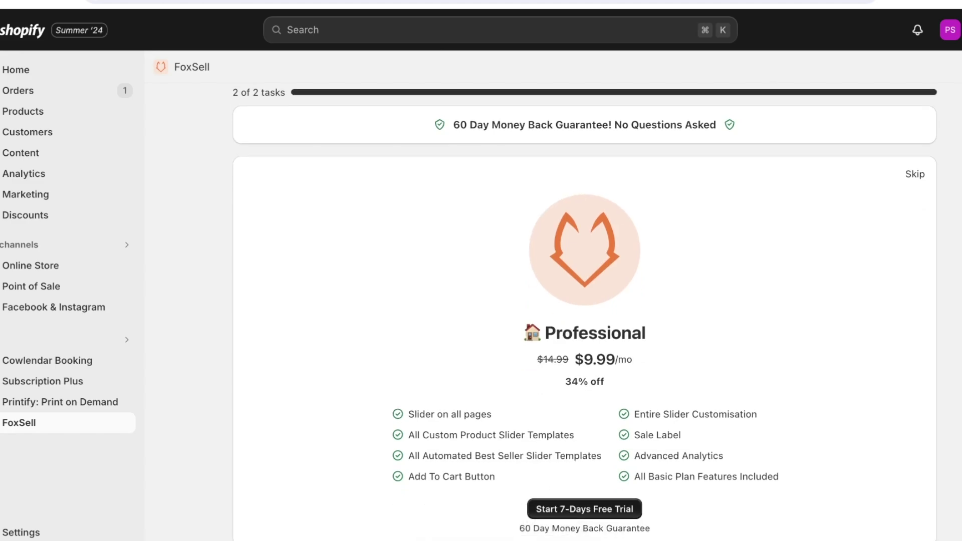
left_click(915, 174)
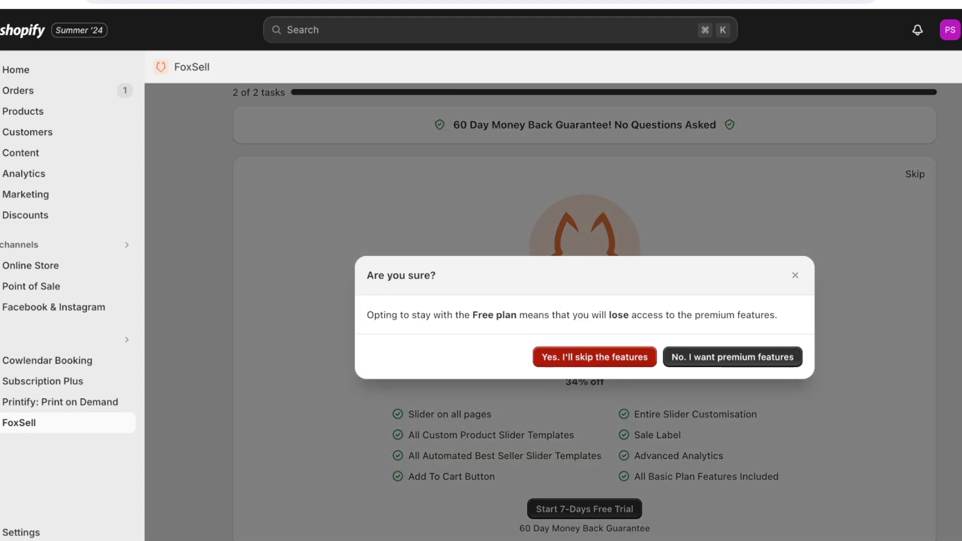
left_click(595, 358)
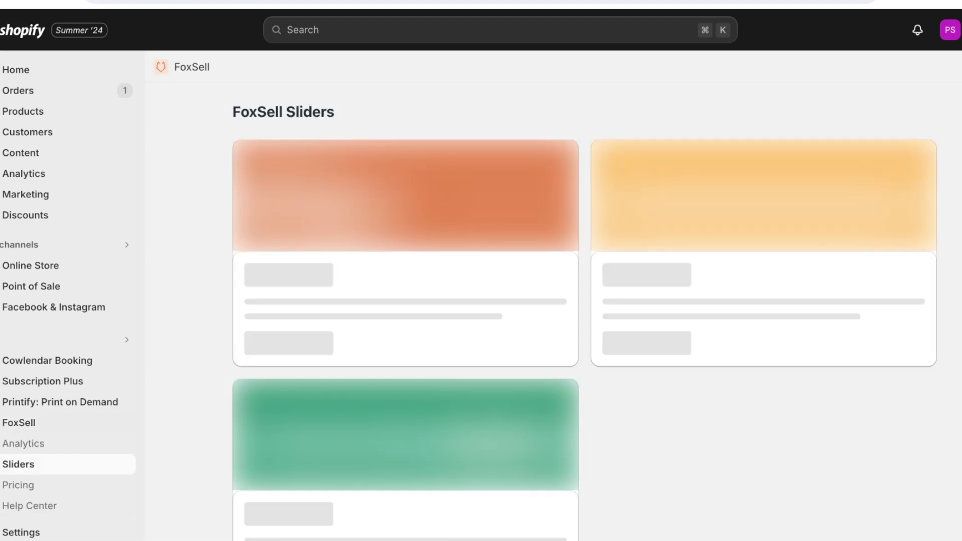
Look over the FoxSell slider types and set up a Custom Product Slider with the Box Free template.
scroll(552, 310, "down", 5)
scroll(552, 311, "up", 5)
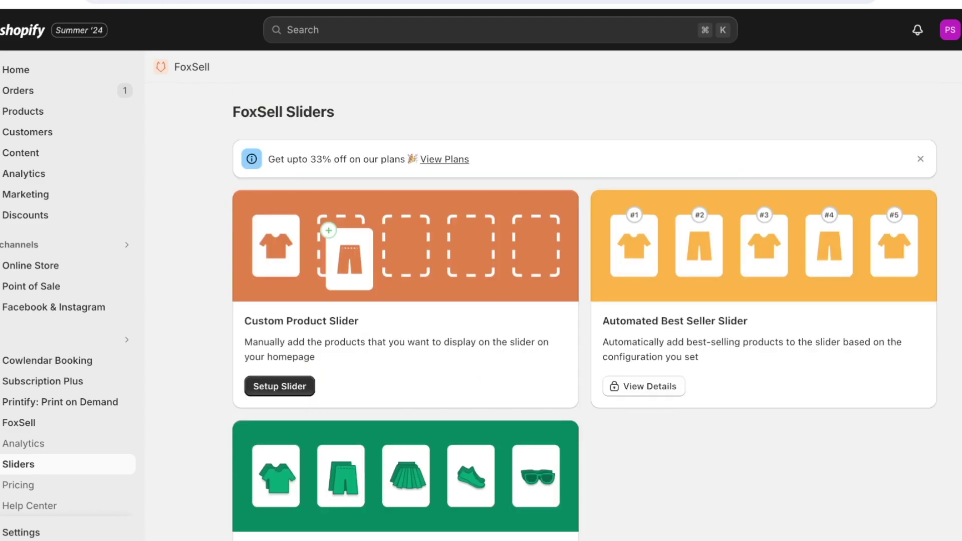
scroll(585, 311, "down", 3)
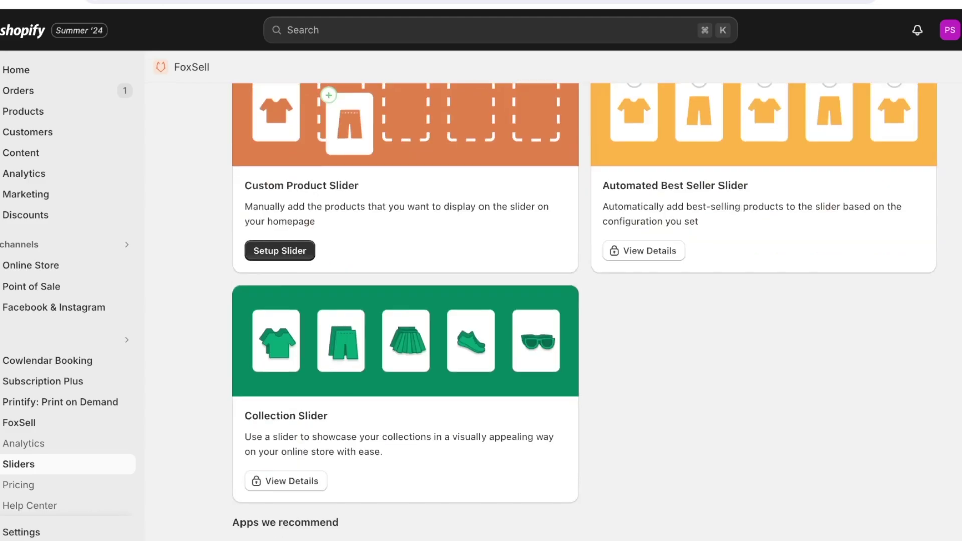
scroll(585, 311, "up", 3)
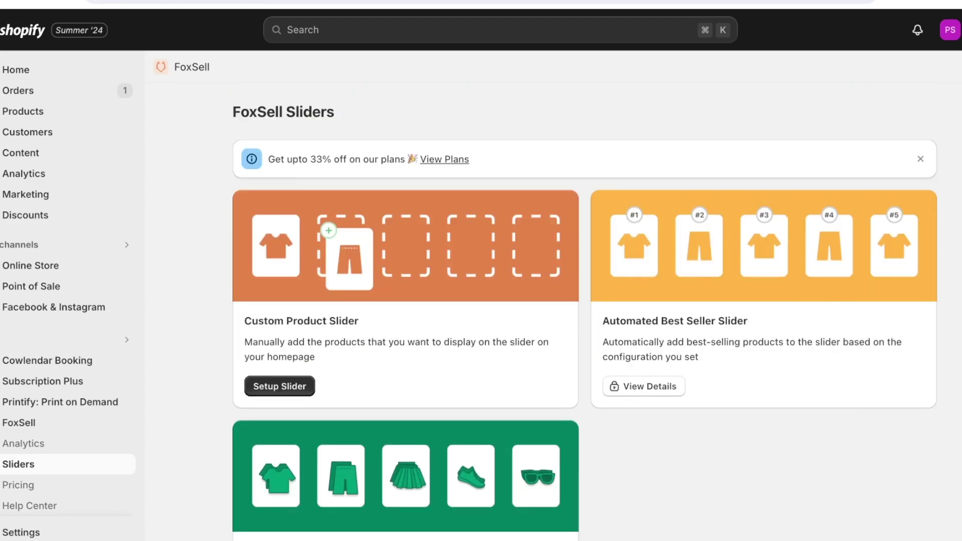
scroll(584, 310, "down", 7)
scroll(585, 311, "up", 7)
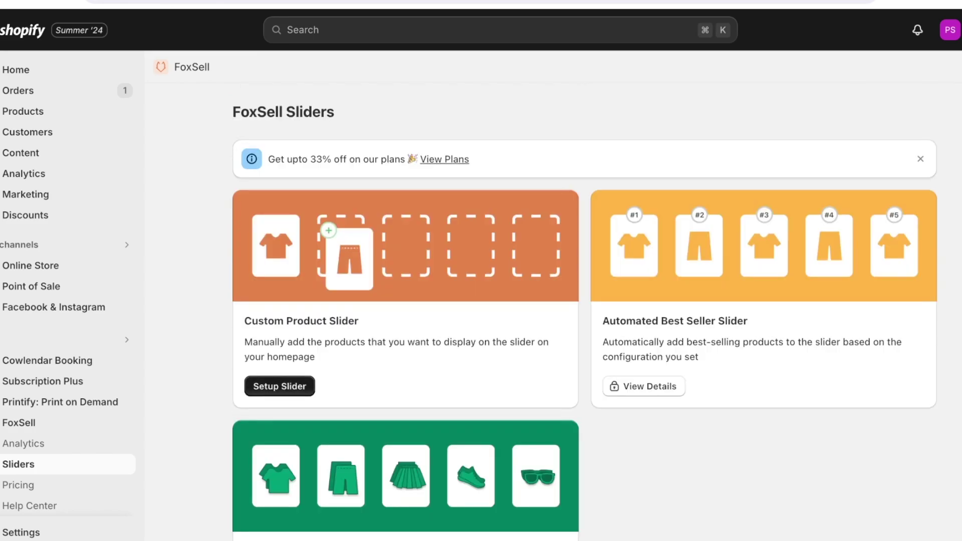
left_click(280, 387)
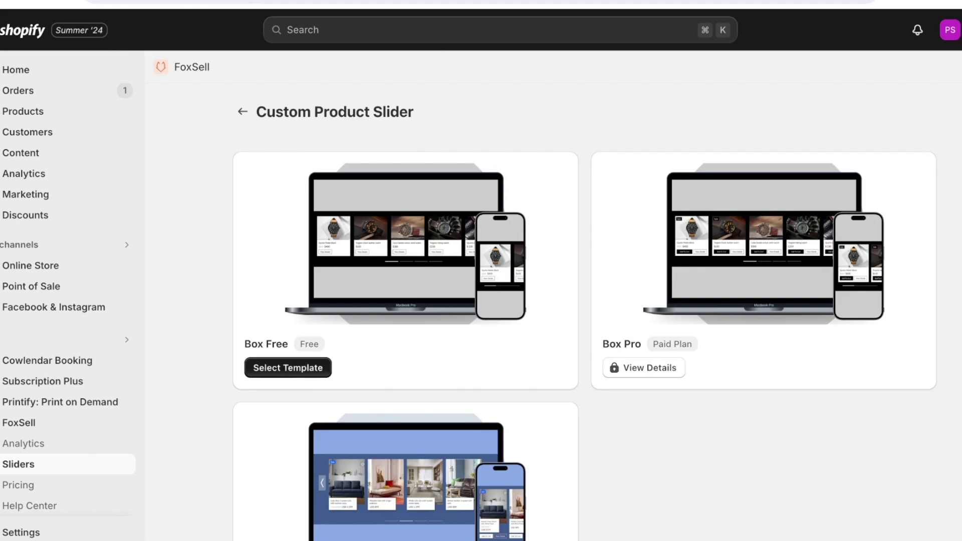
left_click(289, 368)
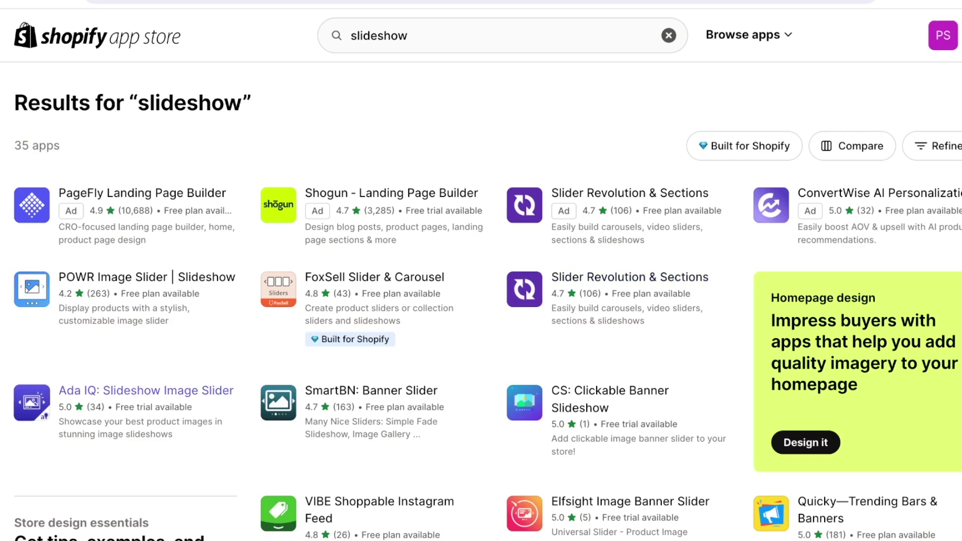
Install the Ada IQ: Slideshow Image Slider app from the App Store results.
left_click(145, 390)
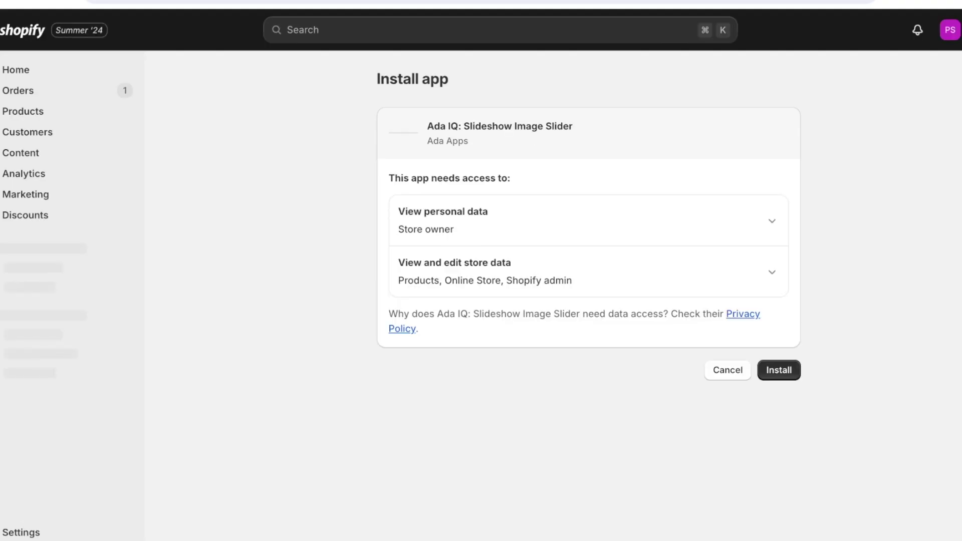
left_click(779, 372)
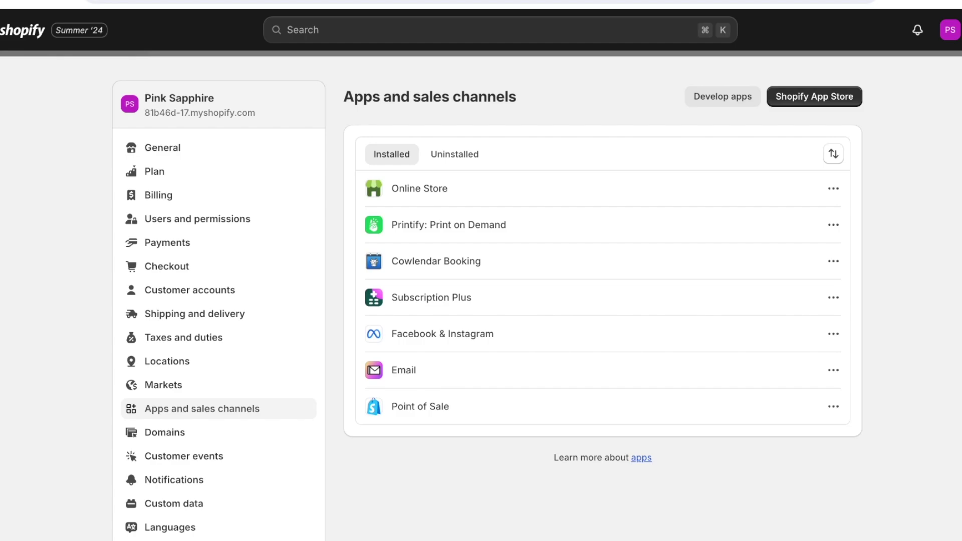
Reopen FoxSell from the store's installed apps and bring up its Custom Product Slider templates.
left_click(420, 189)
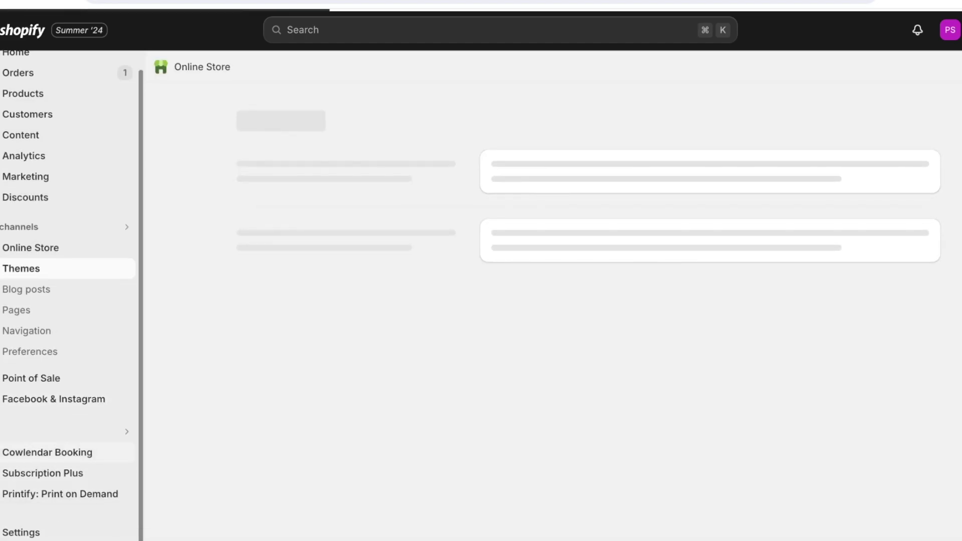
left_click(127, 434)
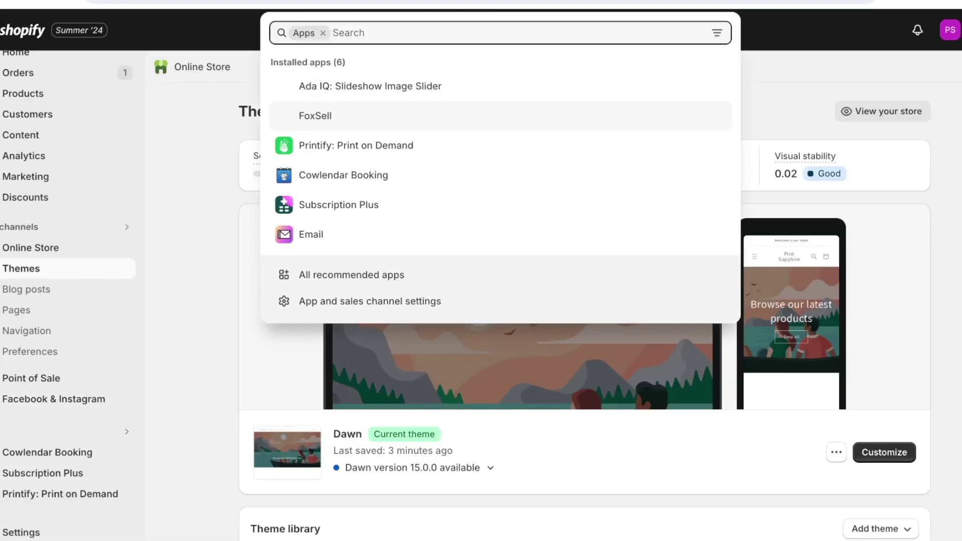
key("Return")
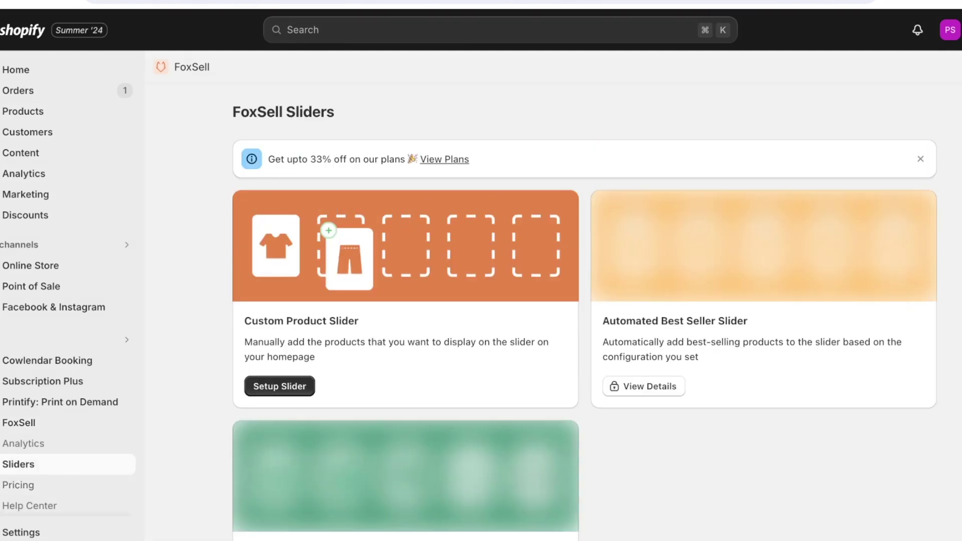
scroll(585, 312, "down", 7)
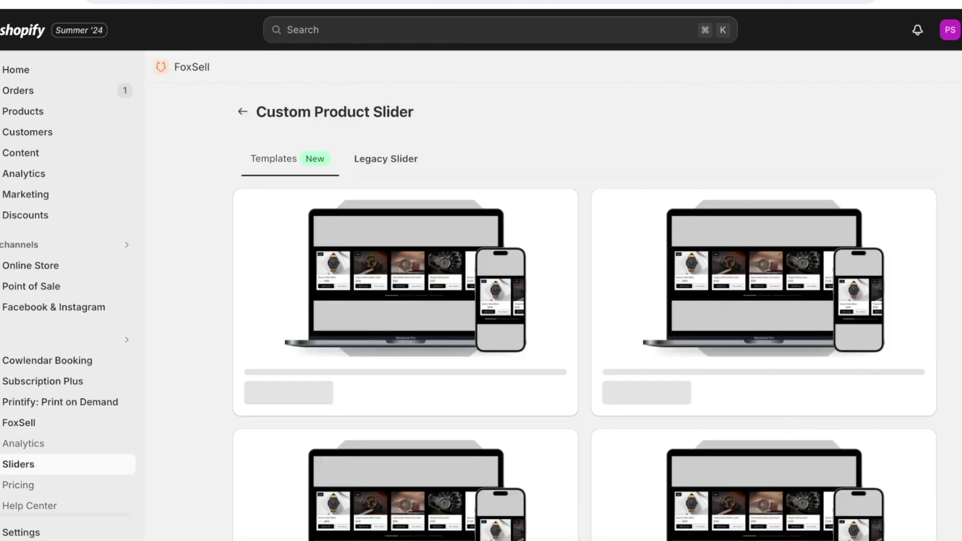
scroll(584, 312, "down", 2)
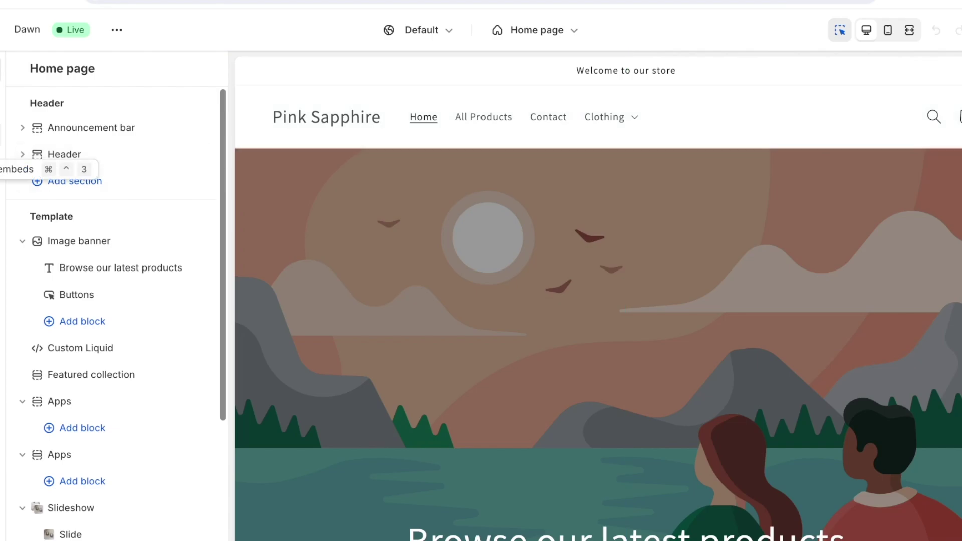
Check the theme's app embeds and return to the Home page sections.
left_click(1, 136)
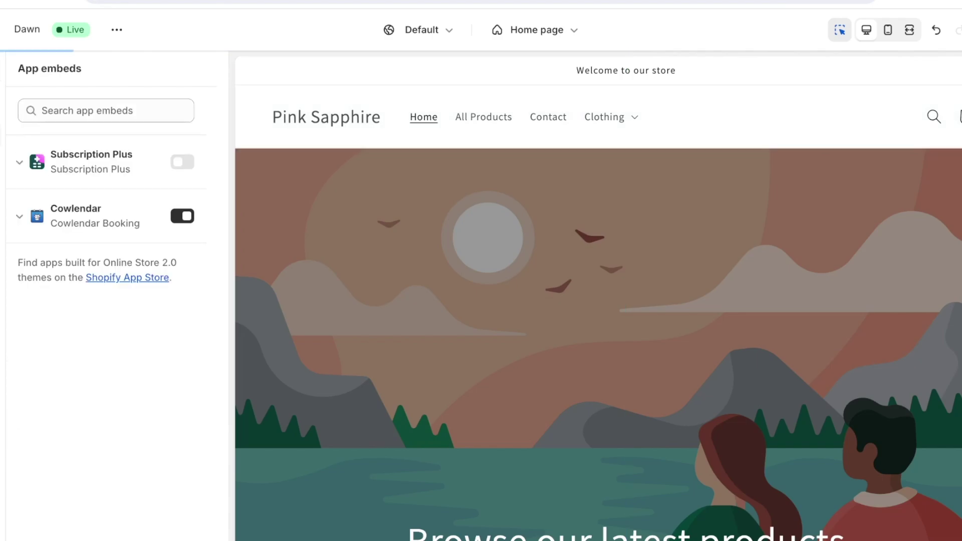
key("ctrl+super+1")
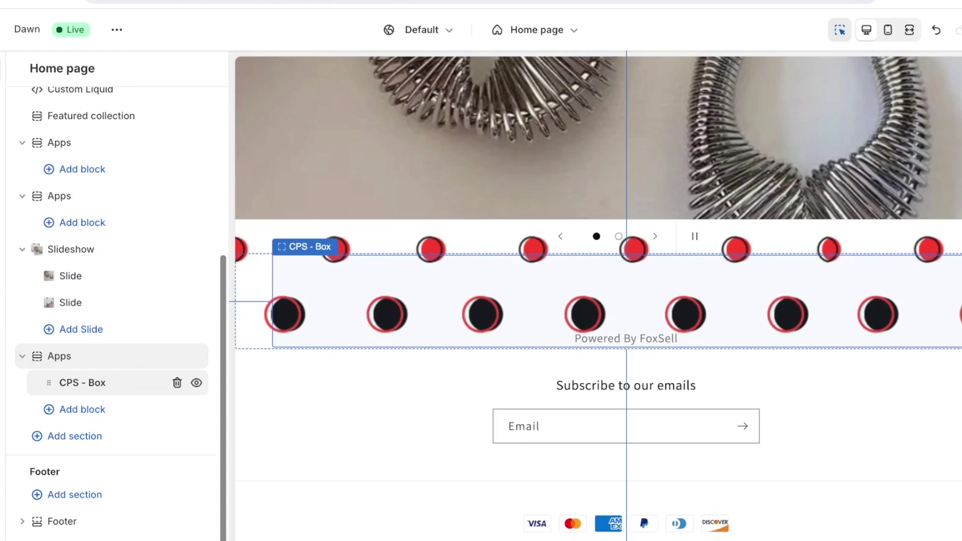
Display 1-on-1 Coaching for Resin Tray Making, color body con dress, Denim Dress Jennie and both IT GIRL TEE products in the CPS - Box block.
left_click(83, 383)
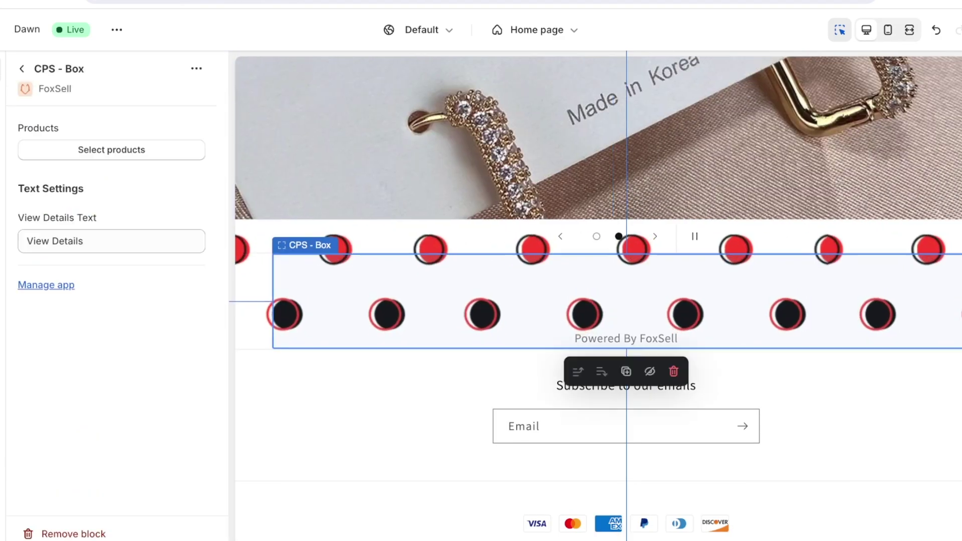
left_click(111, 150)
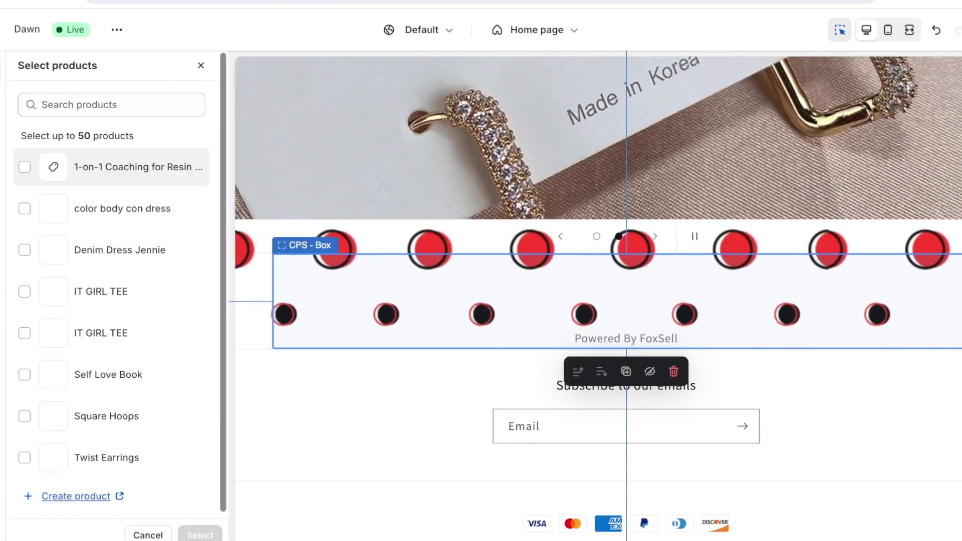
left_click(24, 167)
left_click(24, 208)
left_click(24, 250)
left_click(24, 291)
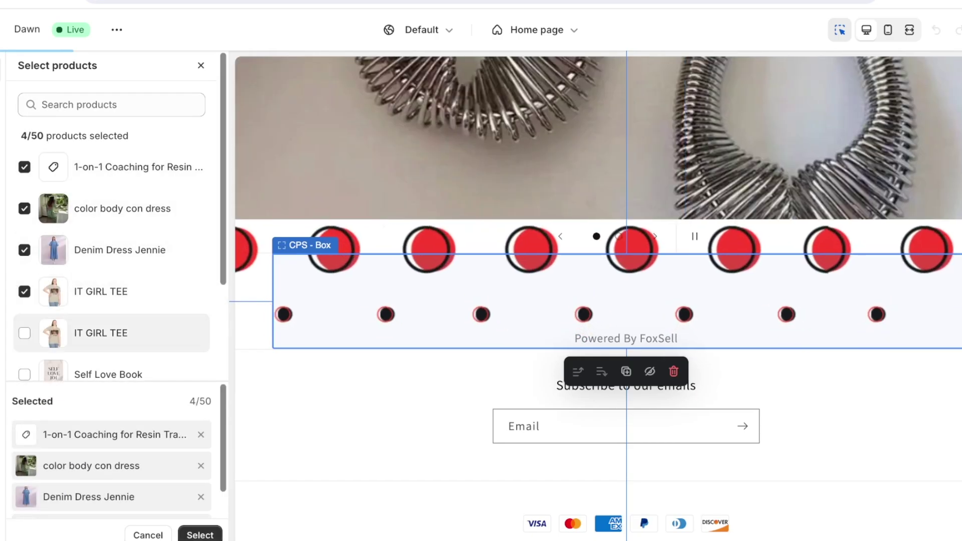
left_click(24, 333)
left_click(200, 535)
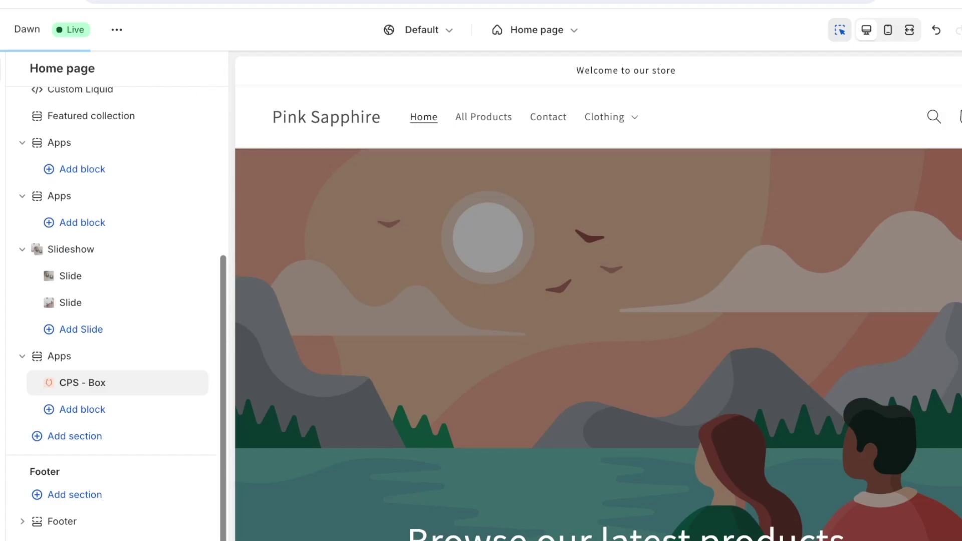
scroll(599, 351, "down", 3)
scroll(599, 351, "up", 10)
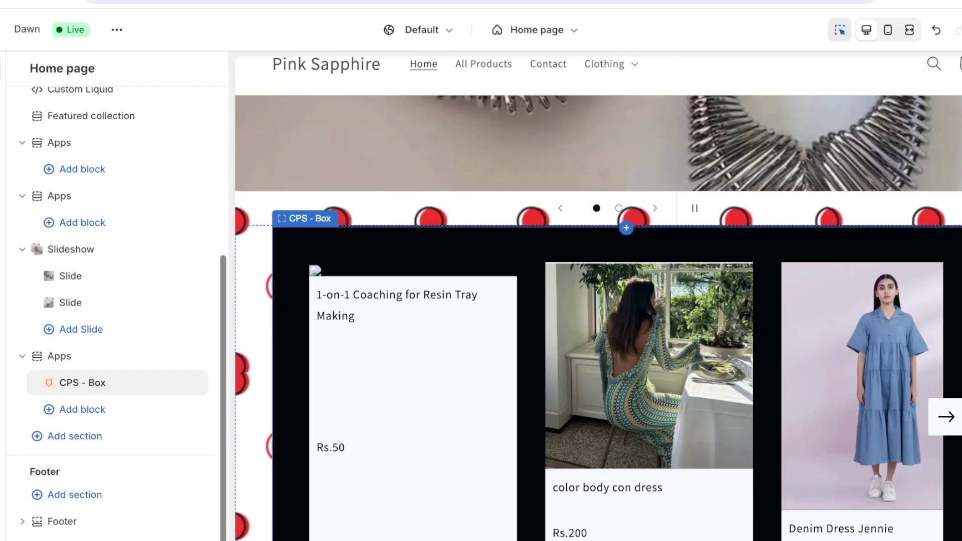
Switch the theme editor from the Home page to the Default product template.
left_click(536, 30)
left_click(501, 116)
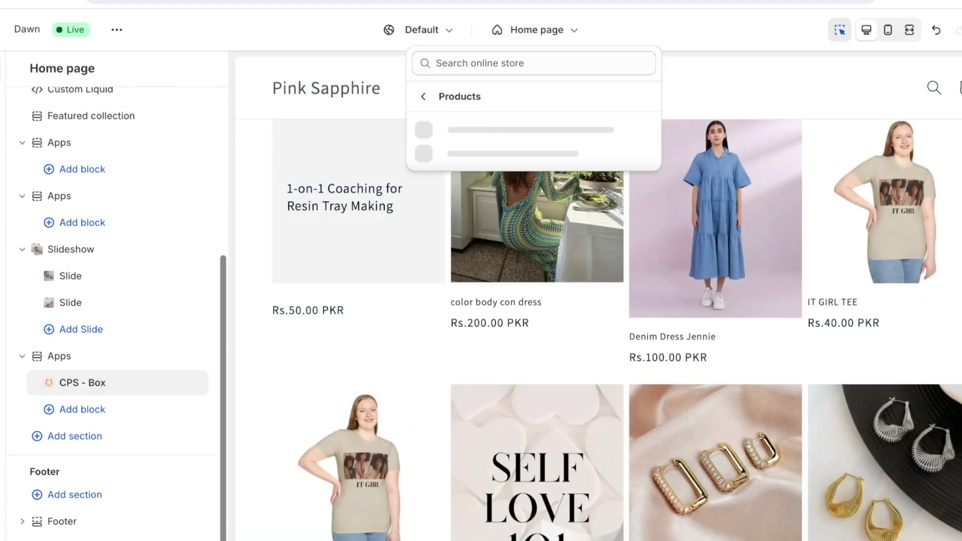
left_click(501, 137)
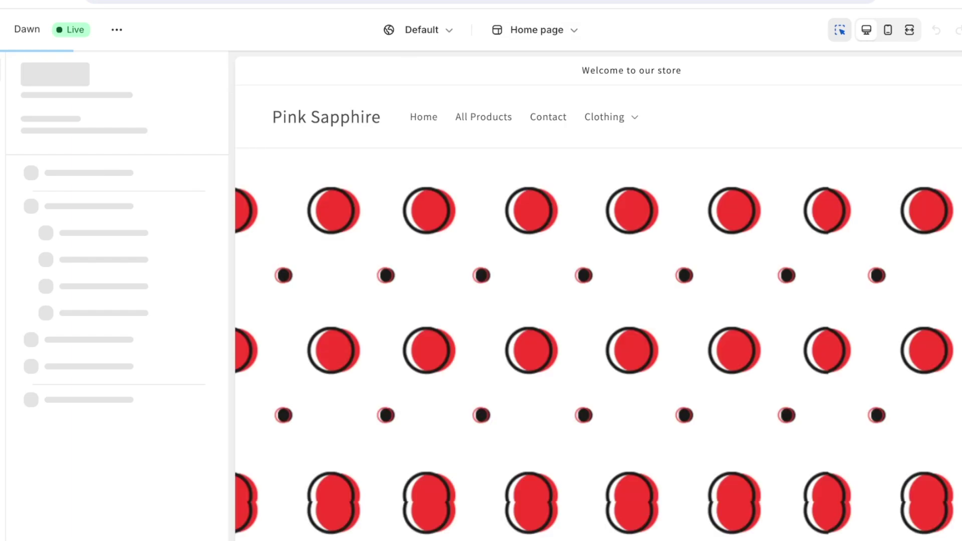
Add FoxSell's CPS - Box app section below the Slideshow on the Default product template.
scroll(538, 301, "down", 7)
scroll(110, 471, "down", 7)
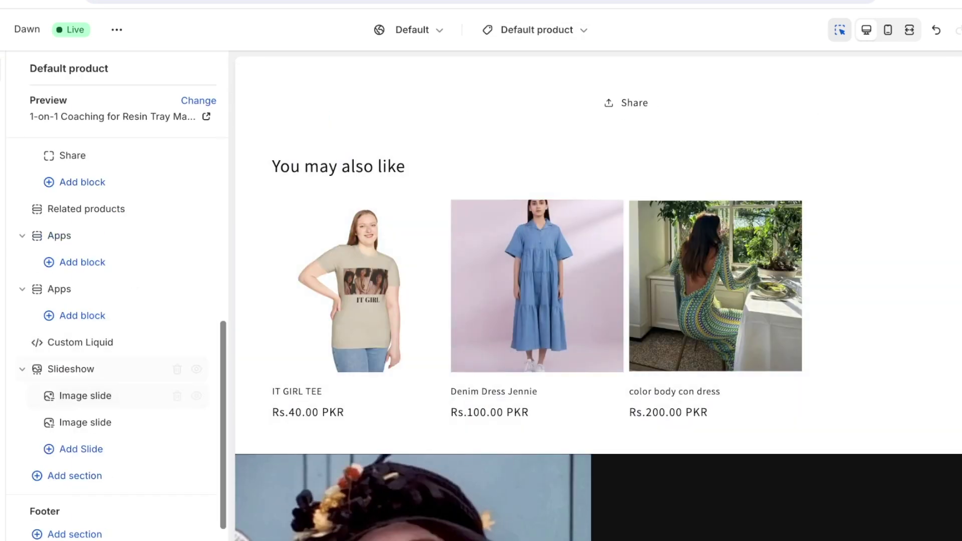
left_click(75, 476)
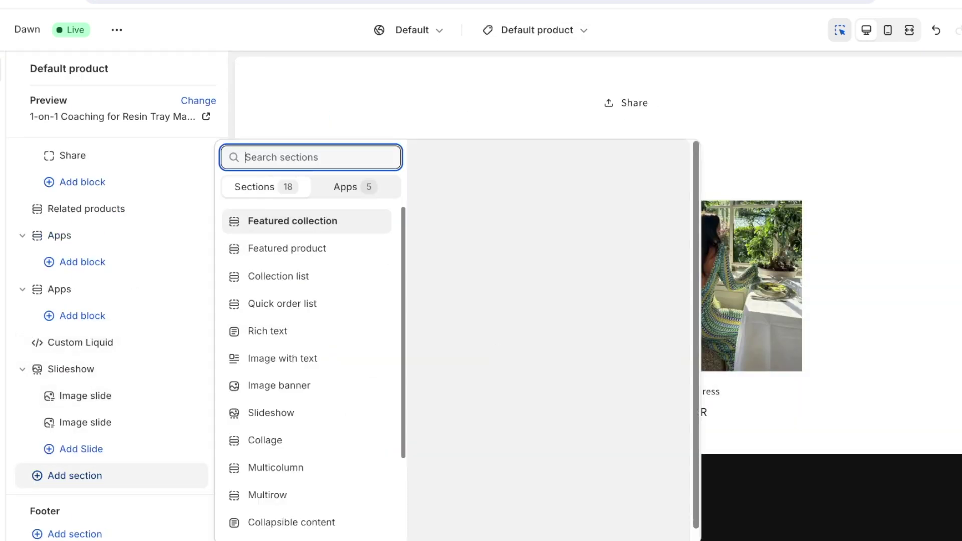
left_click(346, 187)
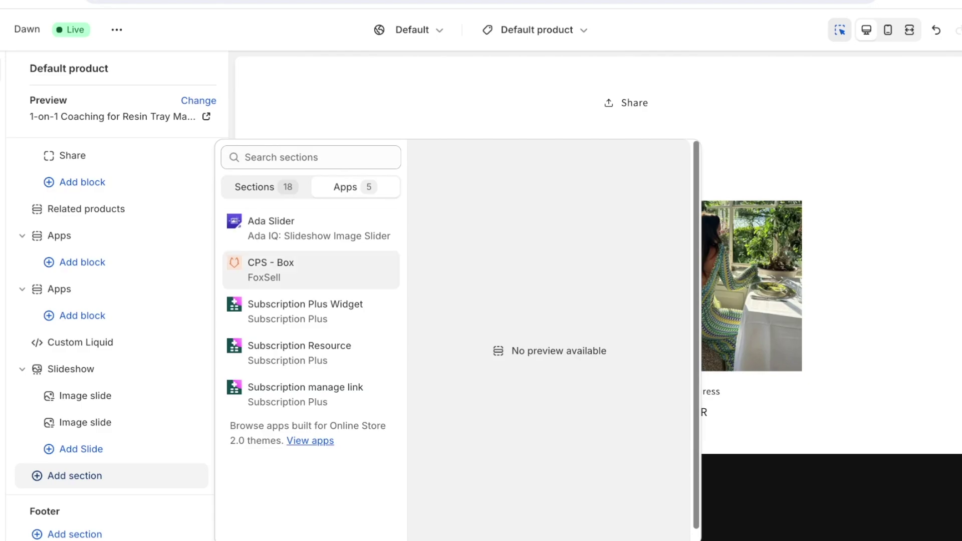
left_click(311, 270)
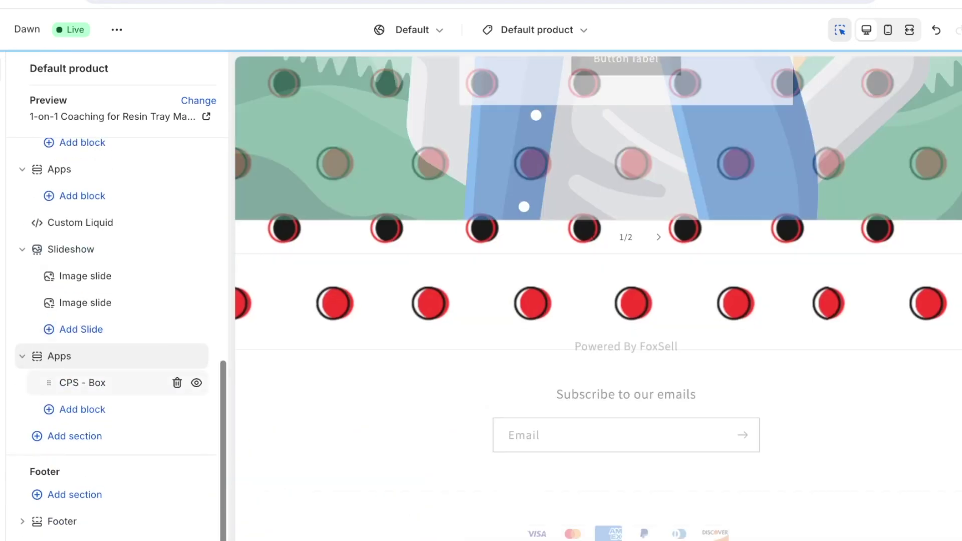
Display Denim Dress Jennie, the first IT GIRL TEE, color body con dress, Square Hoops and Twist Earrings in the product template's CPS - Box block.
left_click(83, 383)
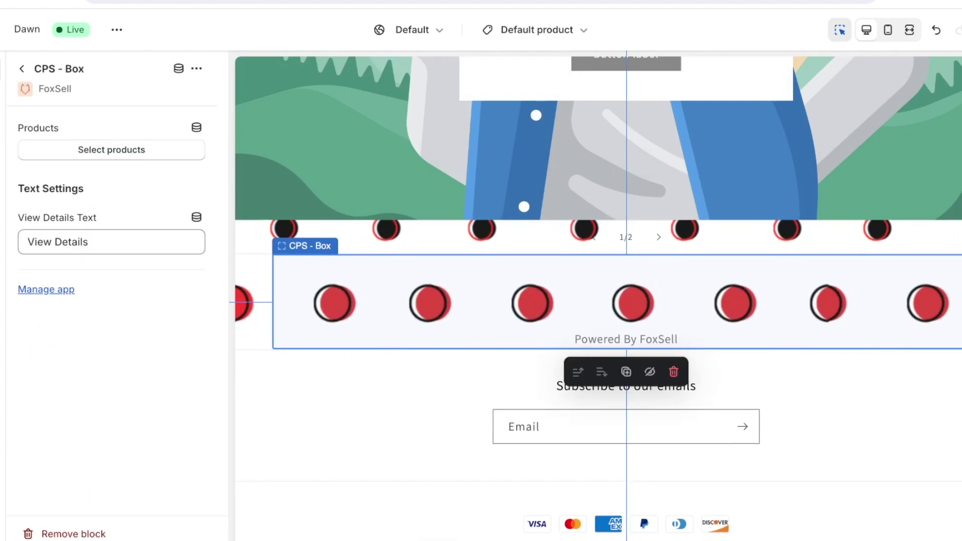
left_click(112, 150)
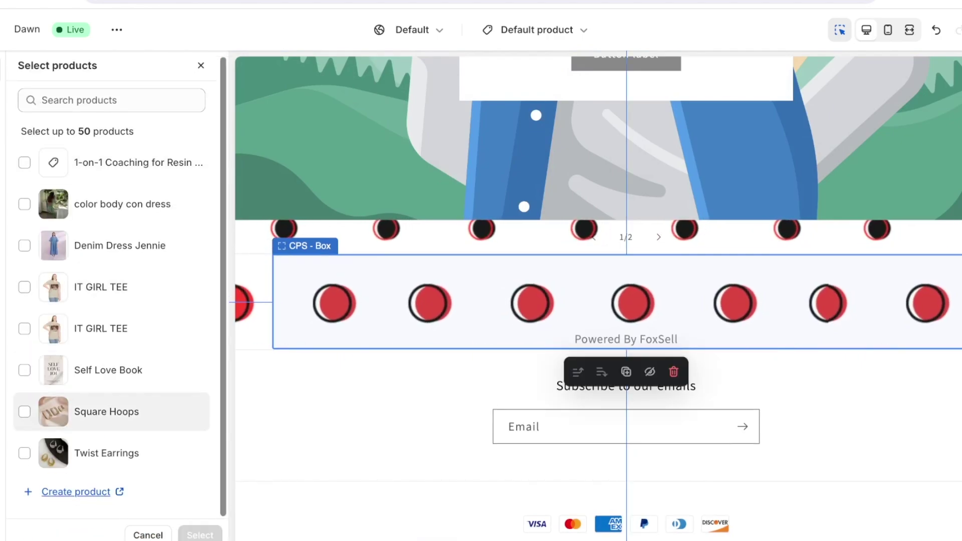
left_click(24, 245)
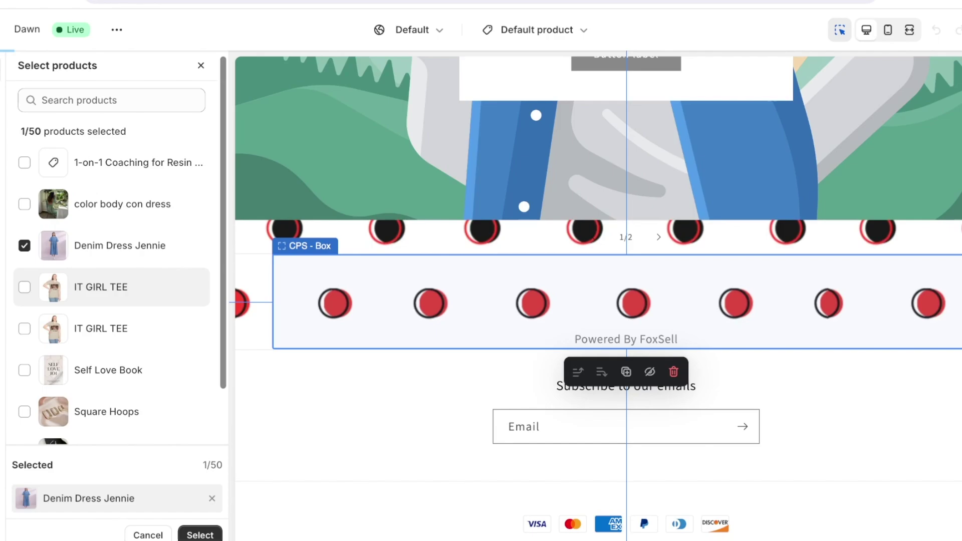
left_click(24, 288)
scroll(24, 288, "down", 2)
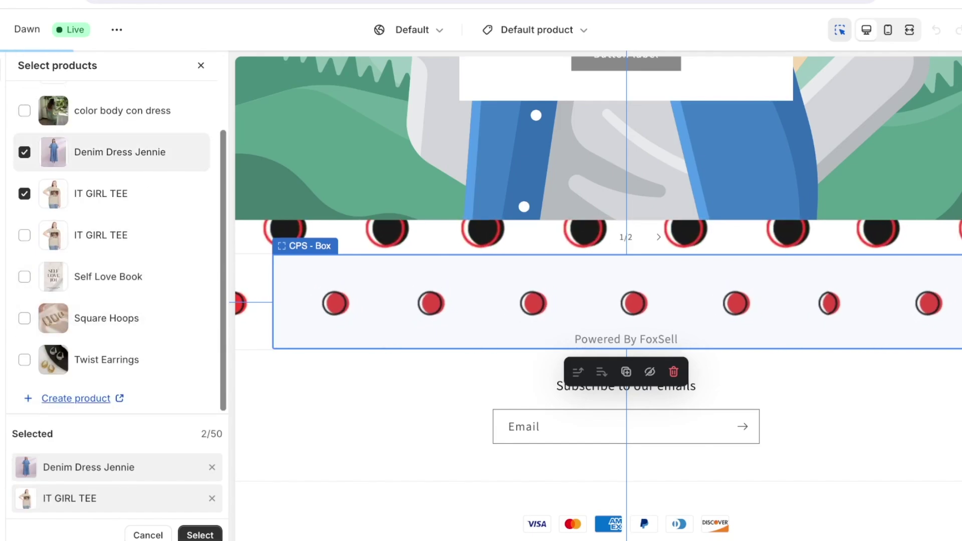
left_click(24, 111)
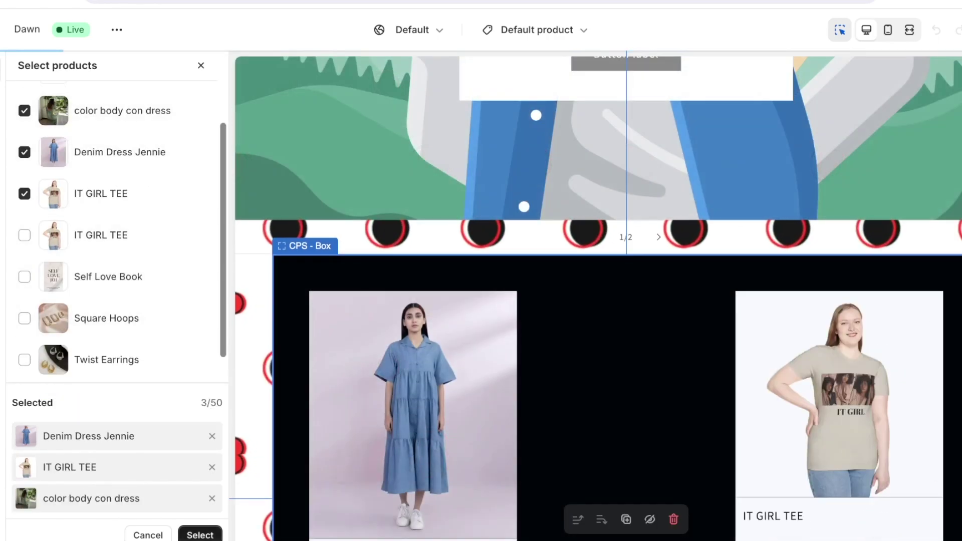
scroll(25, 318, "down", 1)
left_click(24, 287)
left_click(24, 329)
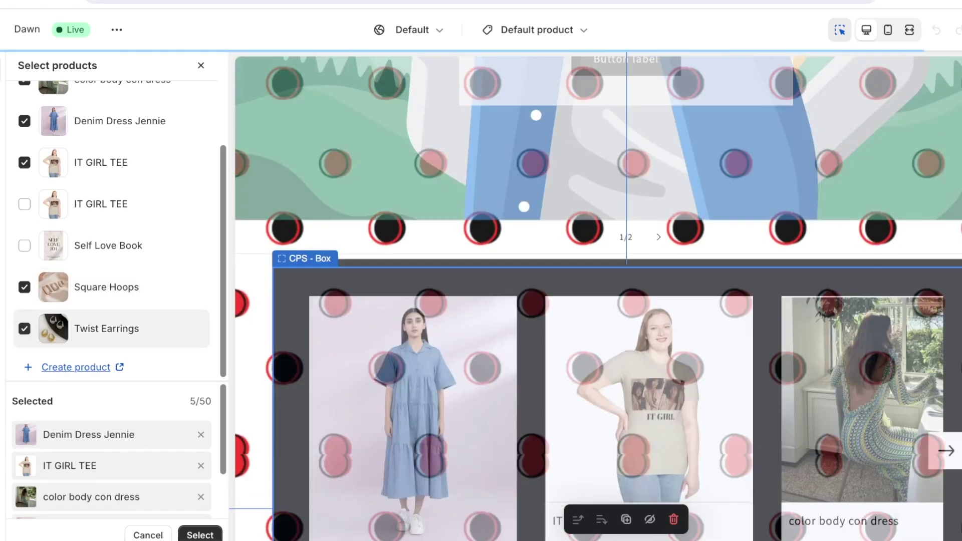
left_click(200, 536)
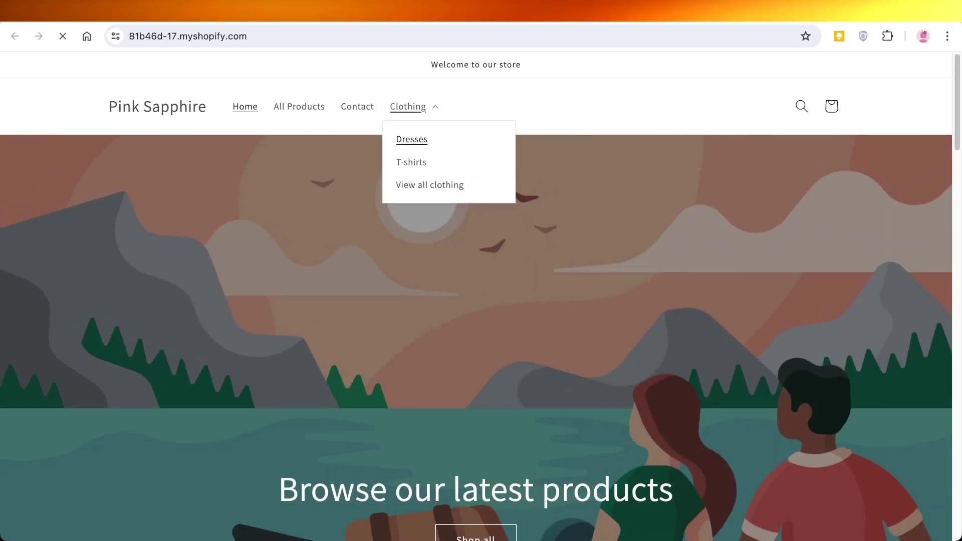
Open Denim Dress Jennie from the storefront's Dresses collection, look through its product page, and return to FoxSell's Box Free template.
left_click(412, 139)
scroll(476, 296, "down", 5)
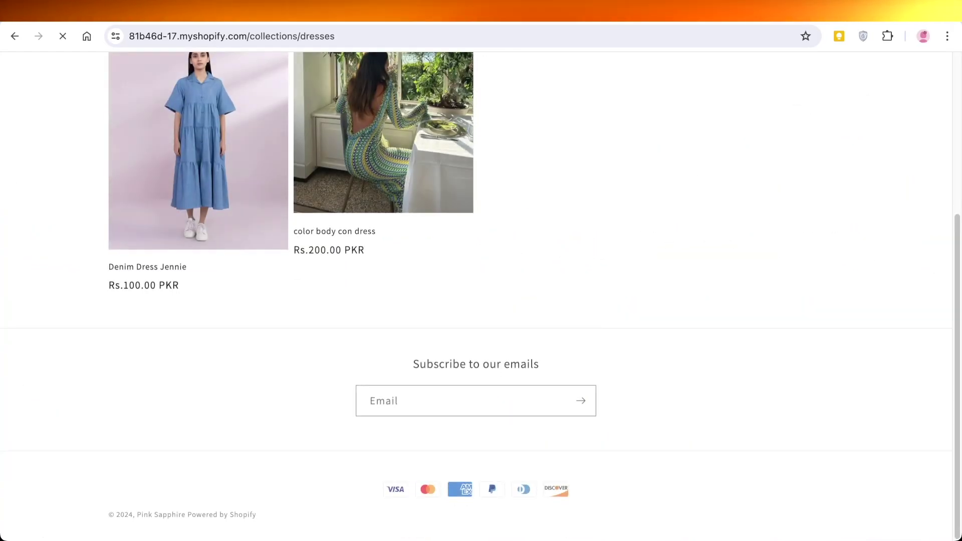
left_click(198, 160)
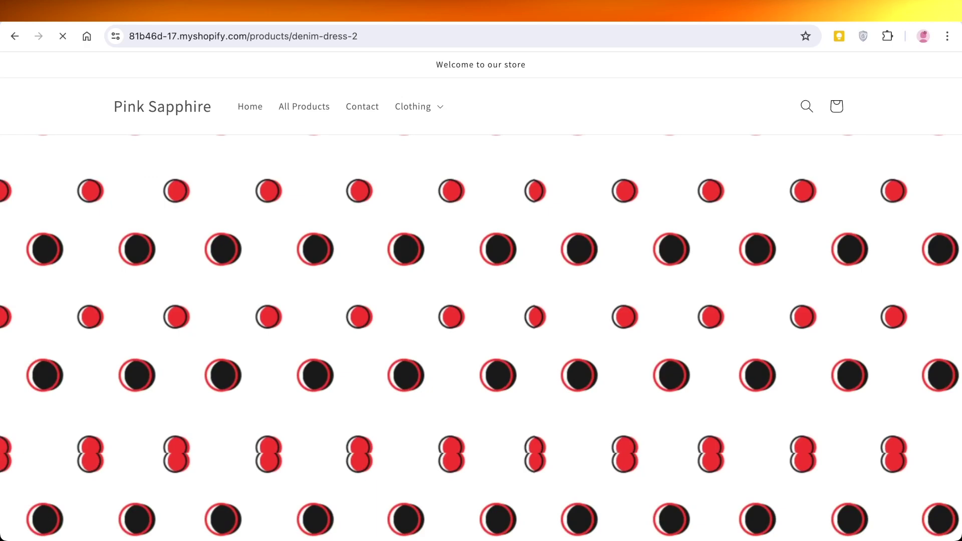
scroll(476, 296, "down", 10)
scroll(476, 296, "down", 6)
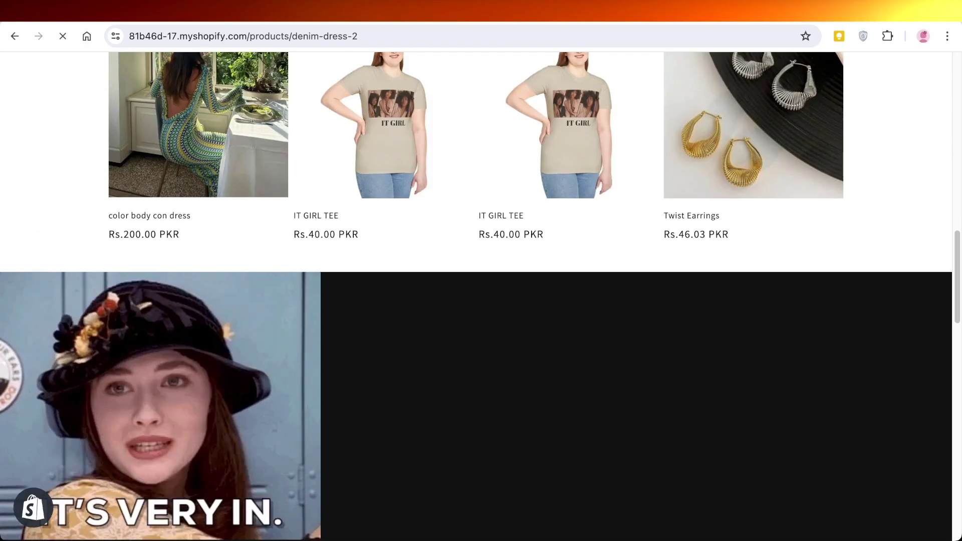
scroll(476, 295, "up", 5)
scroll(476, 296, "up", 10)
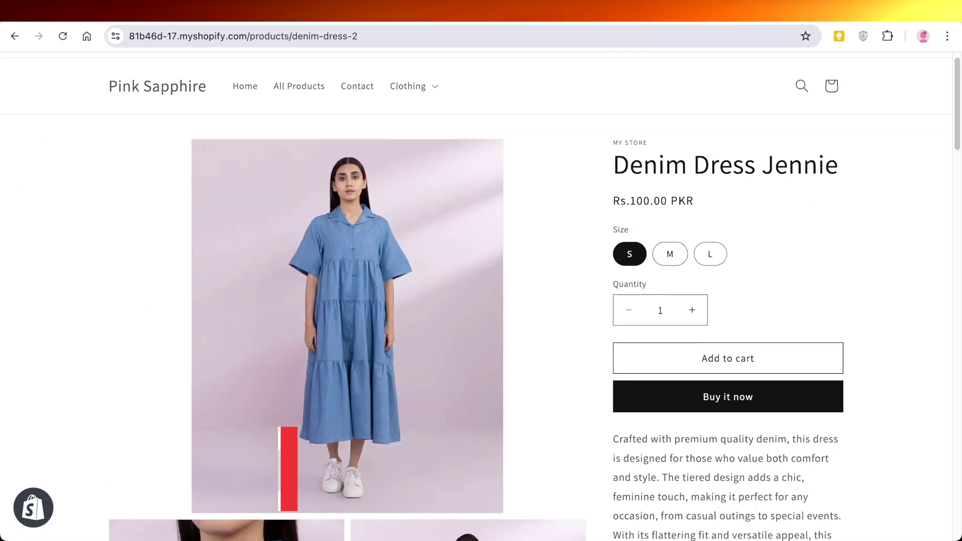
key("ctrl+shift+Tab")
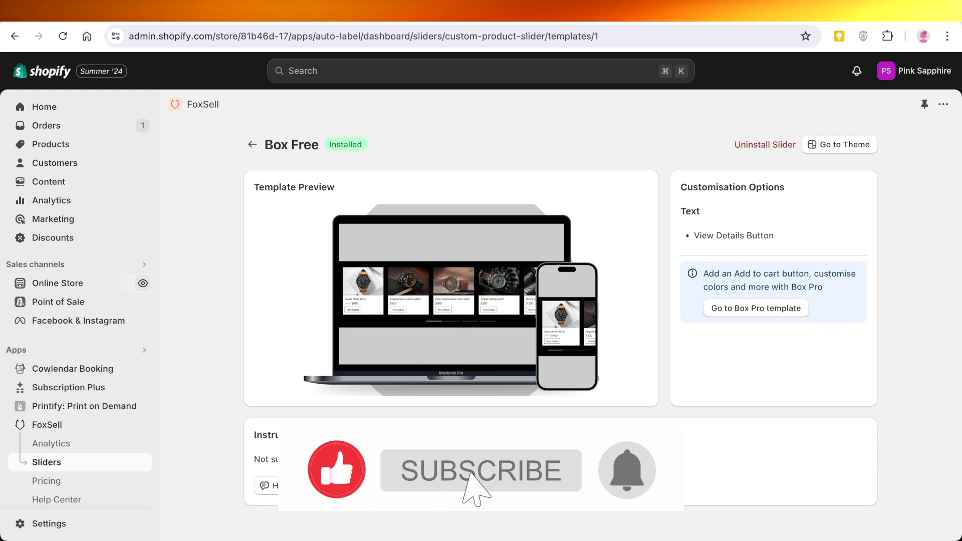